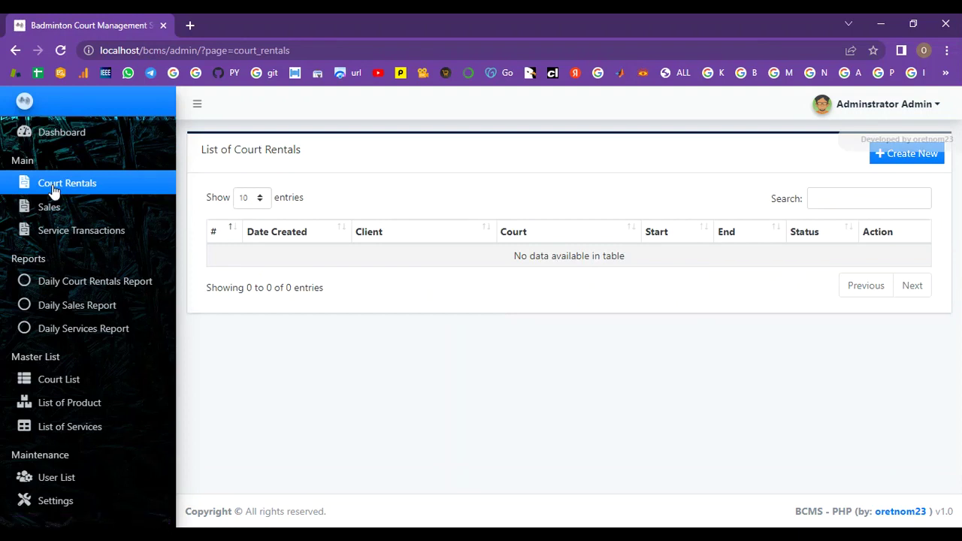
Step: Create an active court named Court 1 with an hourly rate of 300
left_click(56, 208)
left_click(72, 232)
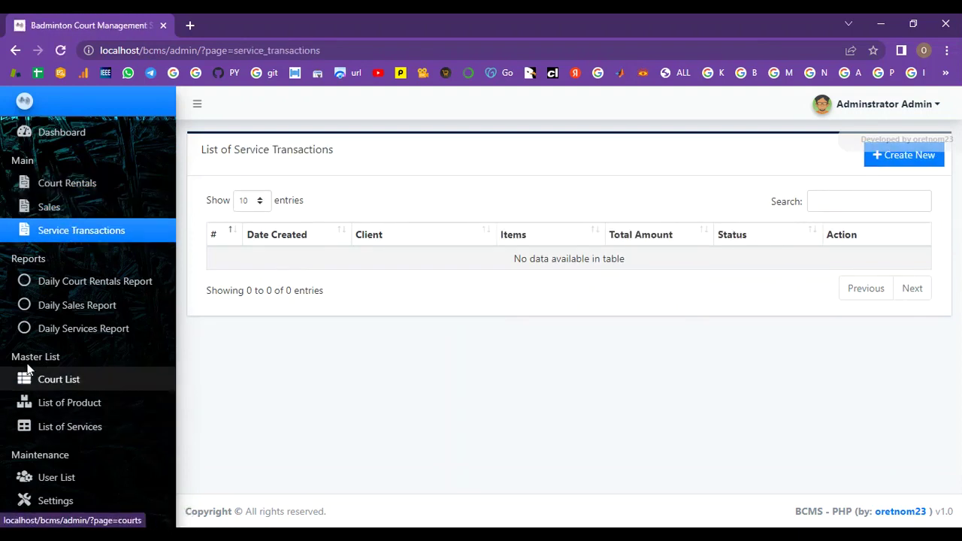
left_click(68, 381)
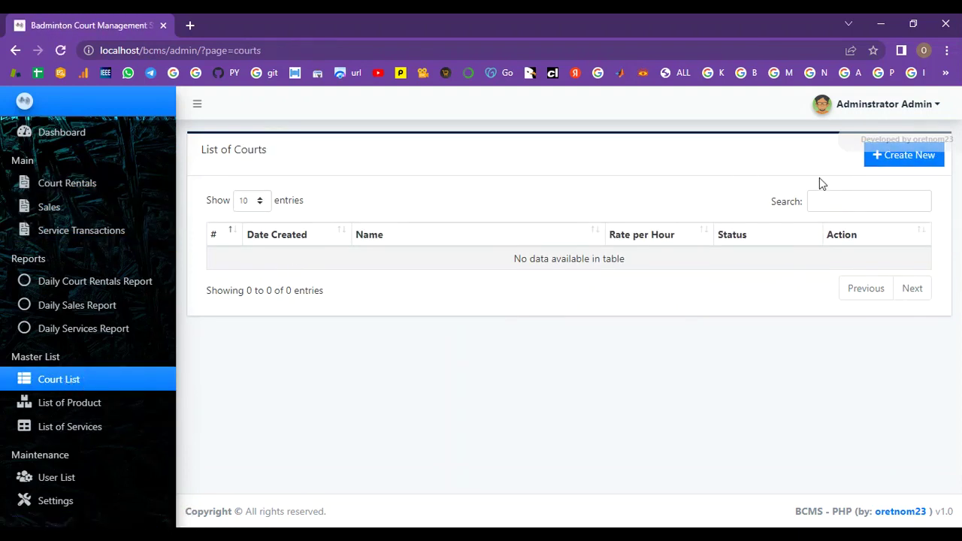
left_click(896, 160)
left_click(509, 260)
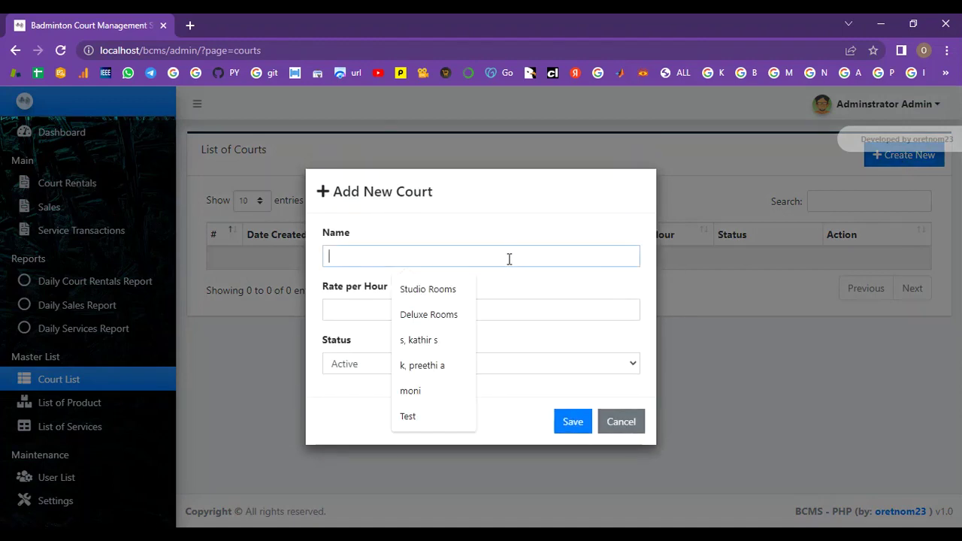
type("Court")
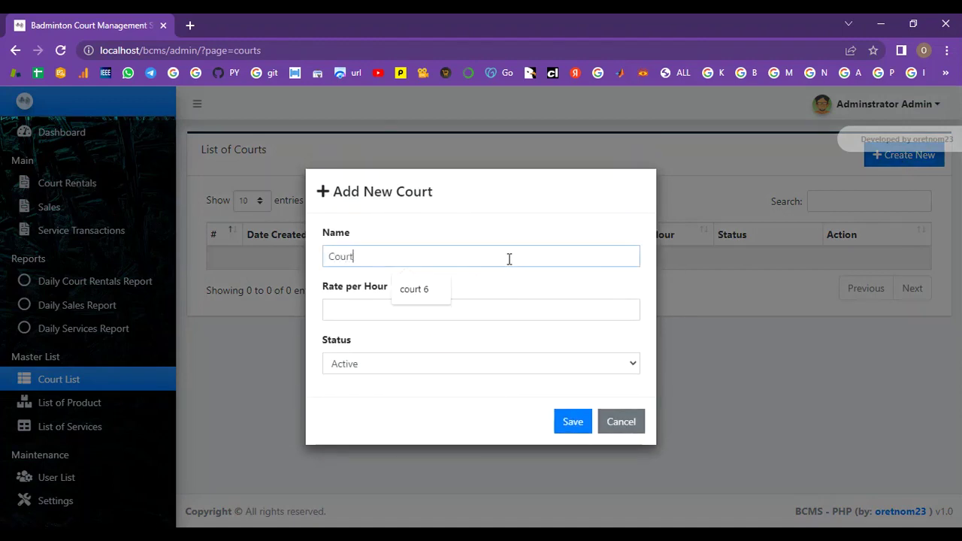
type(" 1")
left_click(387, 314)
type("300")
left_click(409, 371)
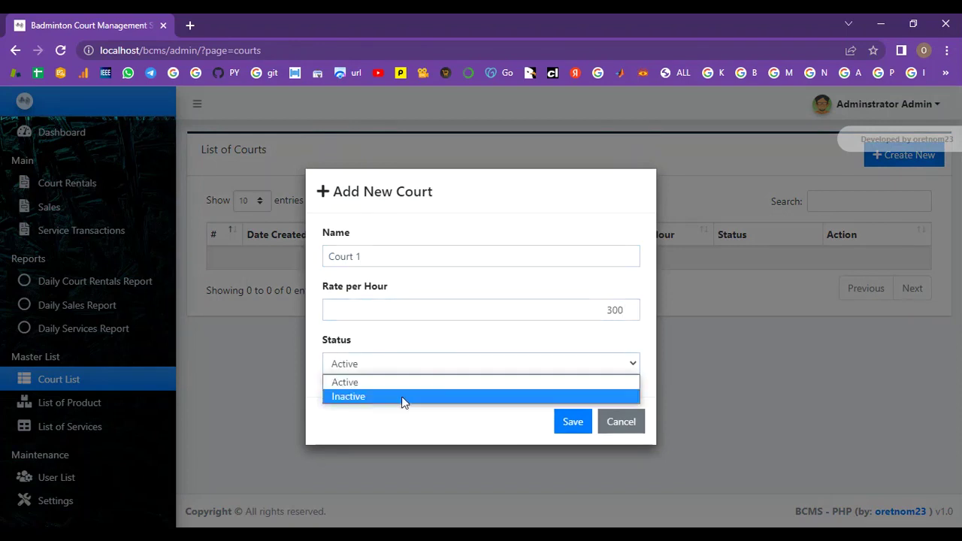
left_click(413, 382)
left_click(567, 432)
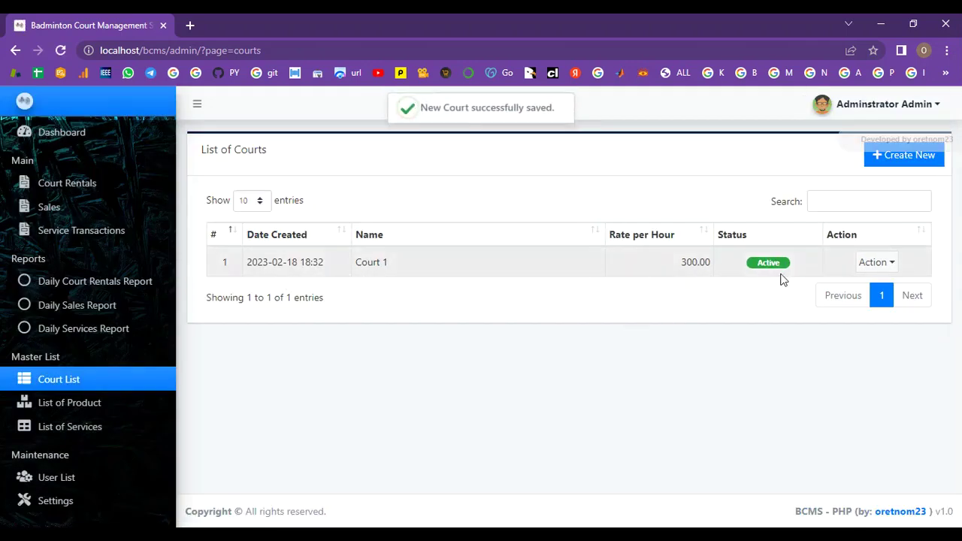
left_click_drag(422, 107, 564, 112)
left_click(548, 138)
Step: Add the product Racket Grip priced 200 with Active status
left_click(100, 410)
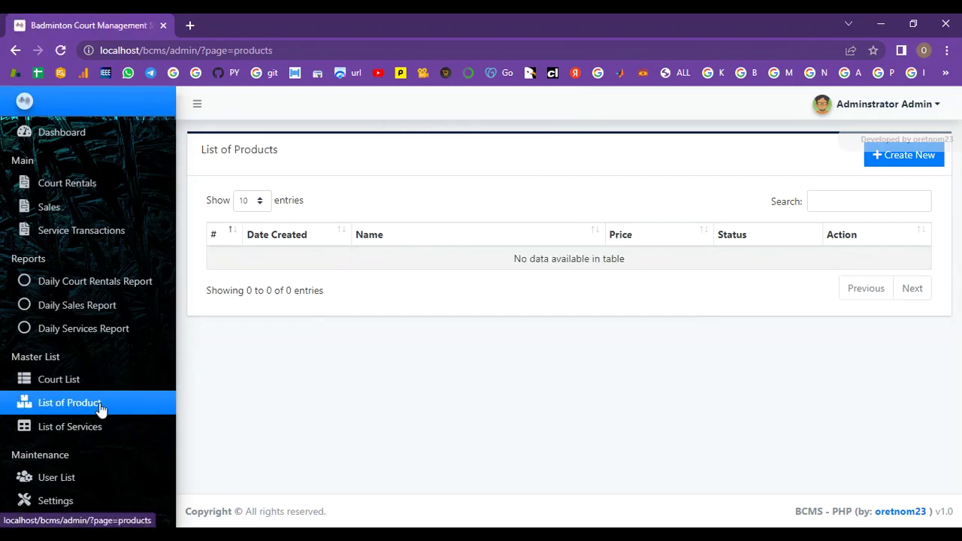
left_click(922, 155)
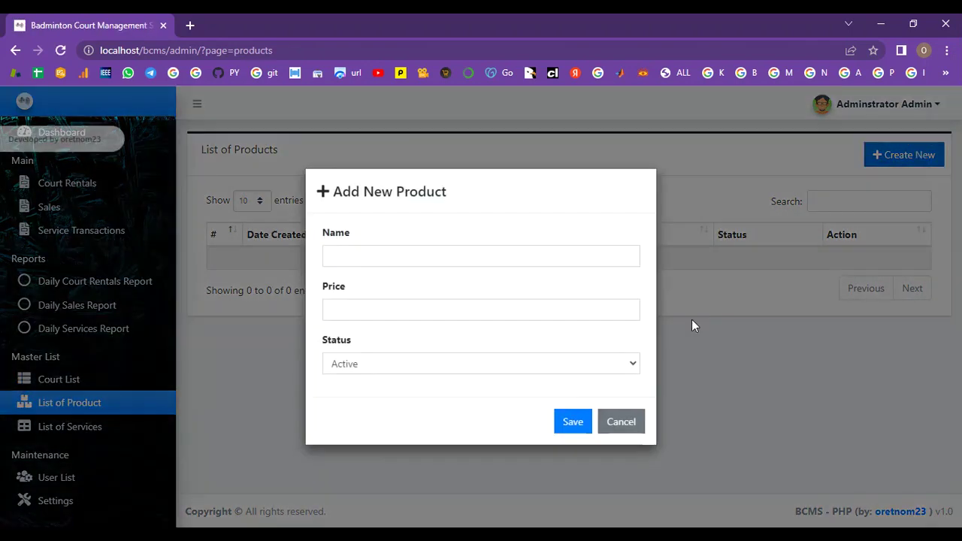
left_click(495, 255)
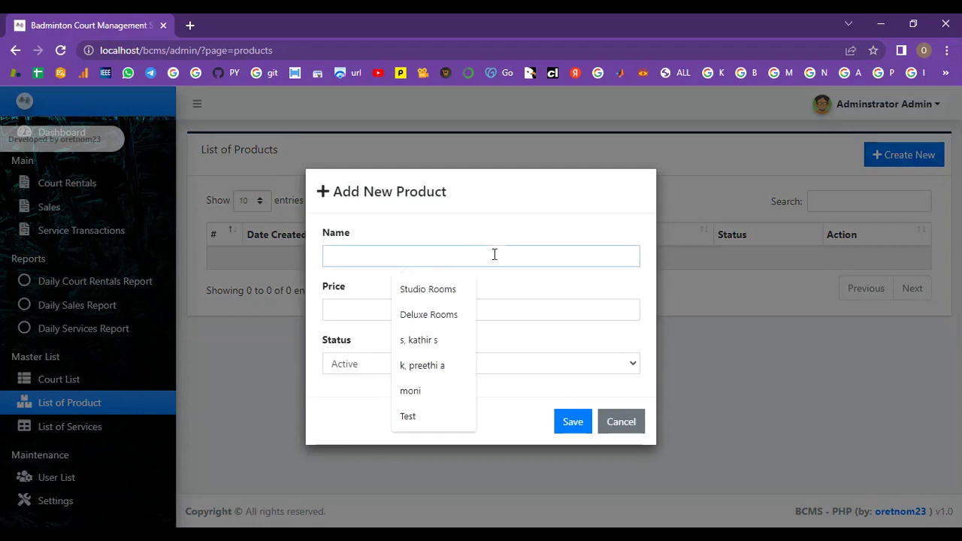
type("Ra")
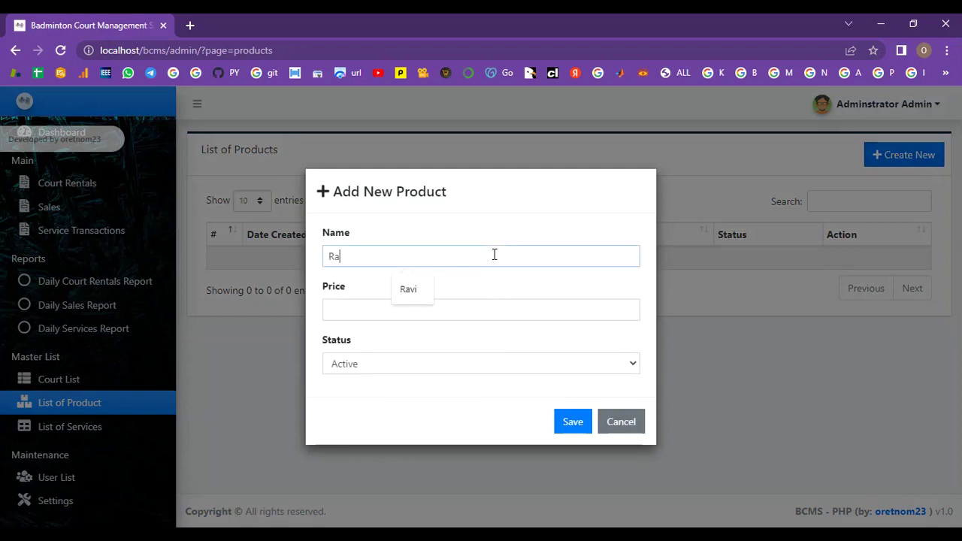
type("cke")
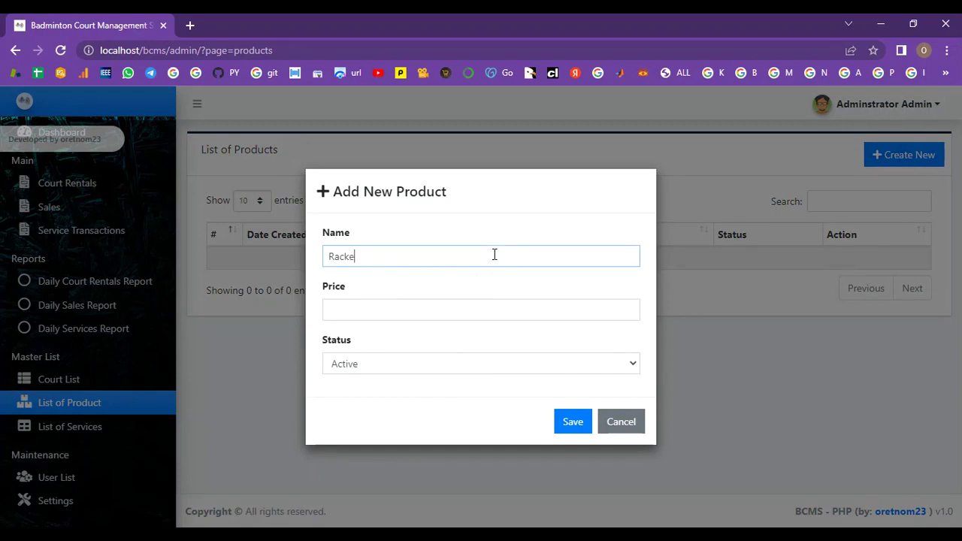
type("t Grip")
left_click(351, 314)
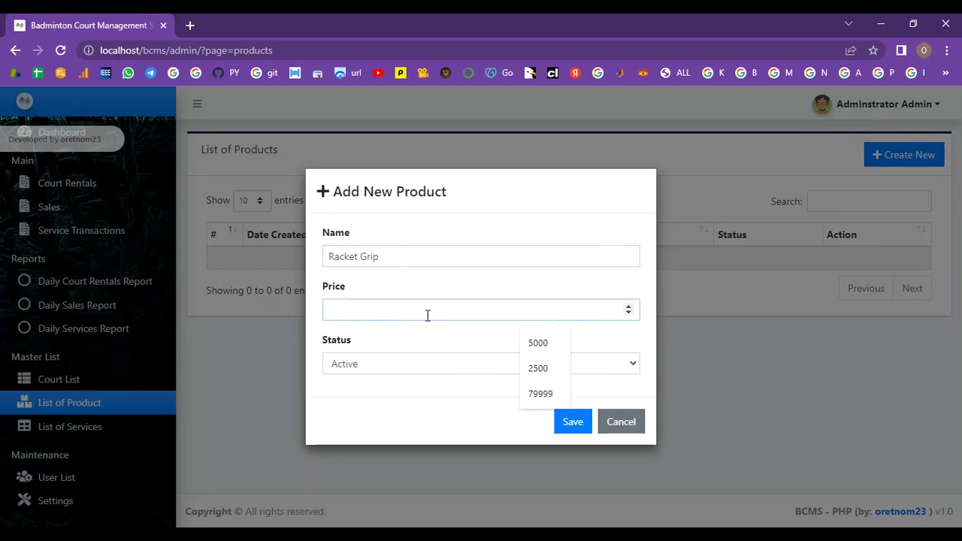
type("200")
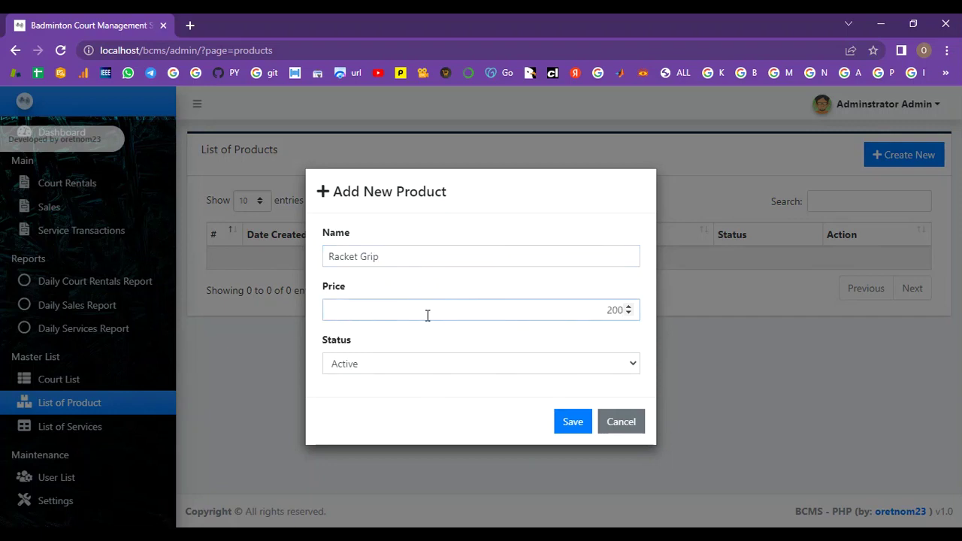
left_click(520, 374)
left_click(519, 378)
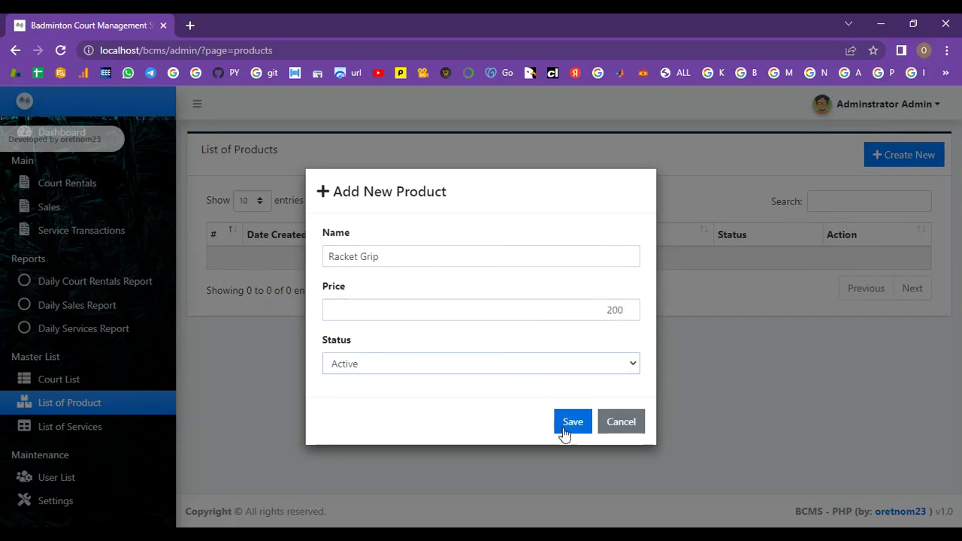
left_click(565, 428)
Step: Add the product Racket Rental priced 400 with Active status
left_click(913, 160)
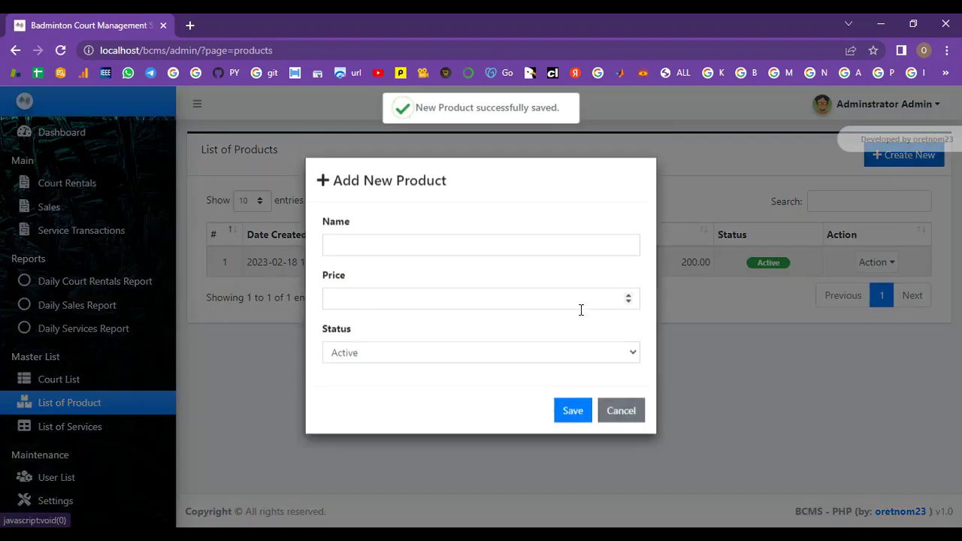
left_click(465, 265)
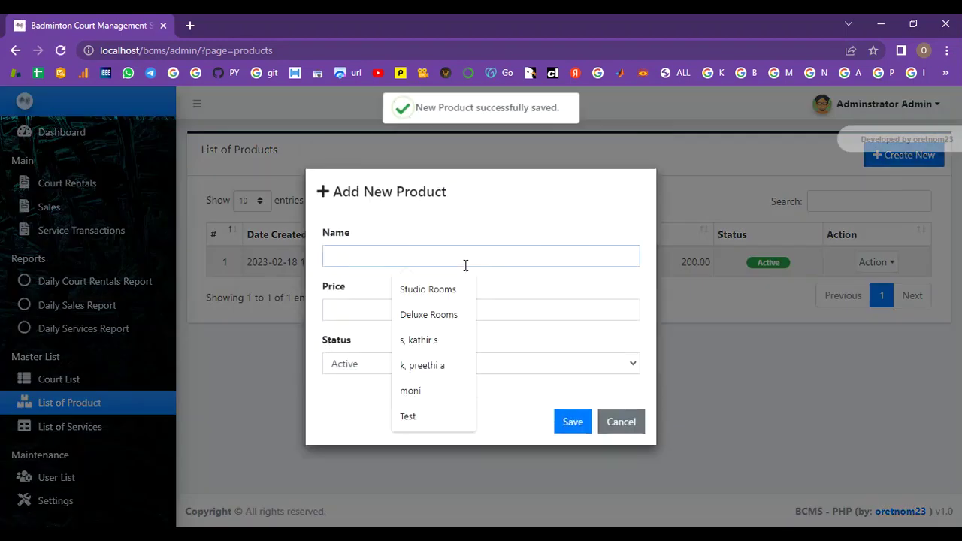
type("Racket Rental")
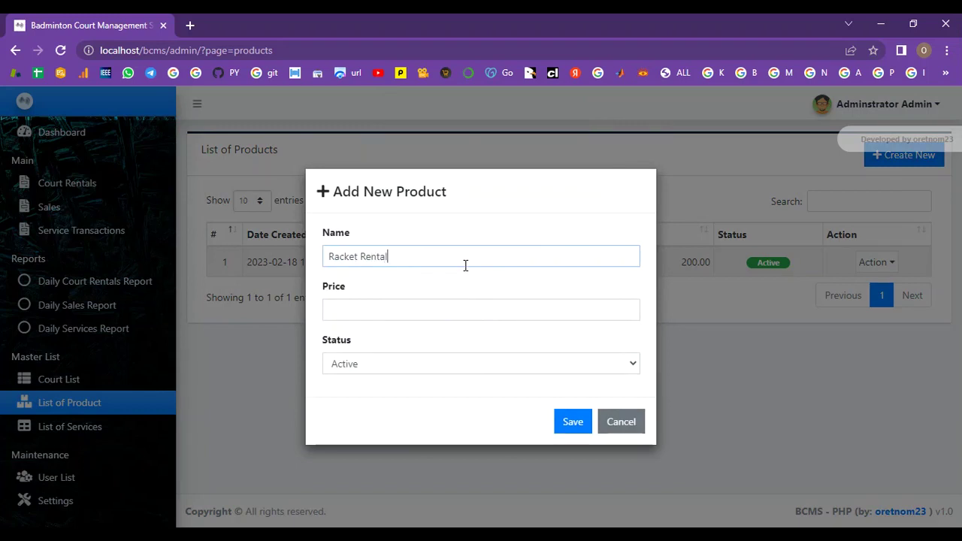
left_click(479, 307)
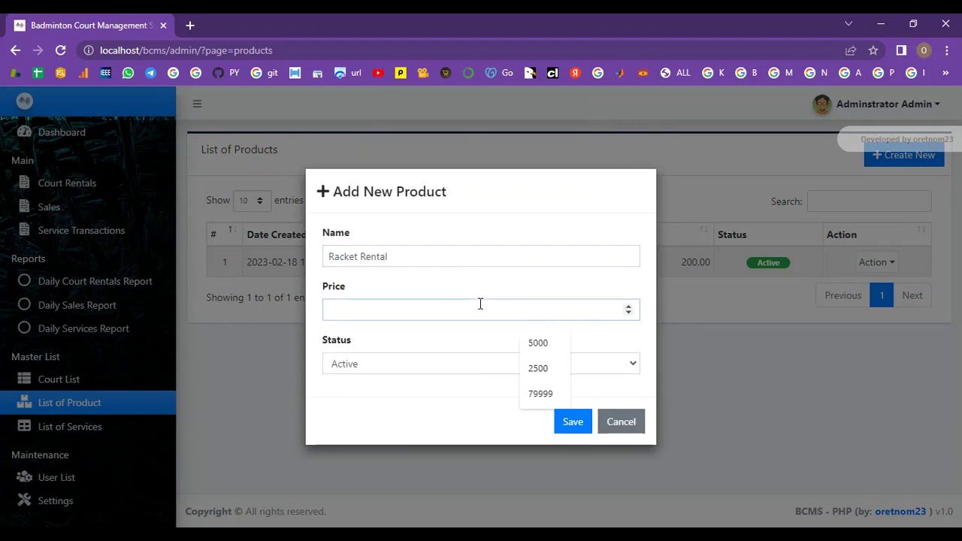
type("400")
left_click(441, 368)
left_click(441, 380)
left_click(558, 423)
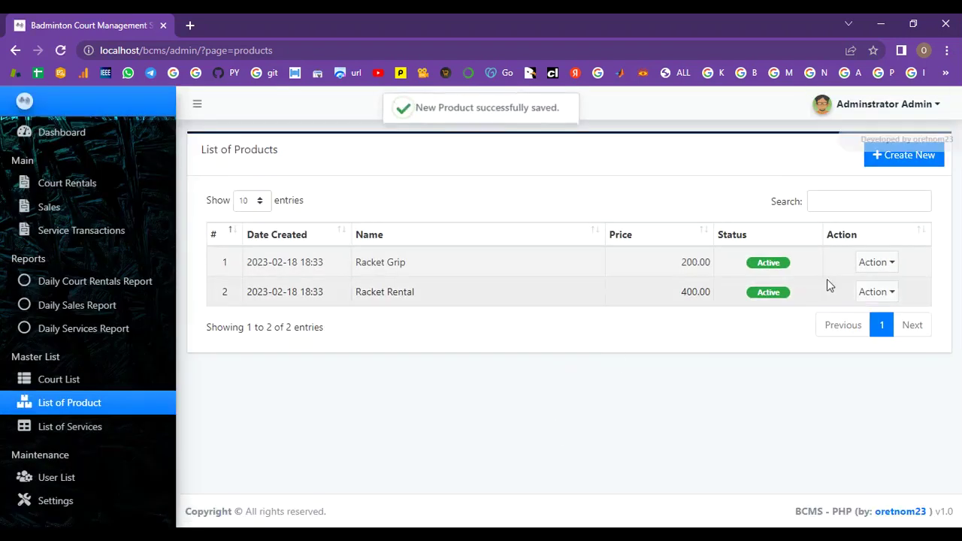
left_click(876, 157)
Step: Add the active product Racket string priced 500
left_click(508, 260)
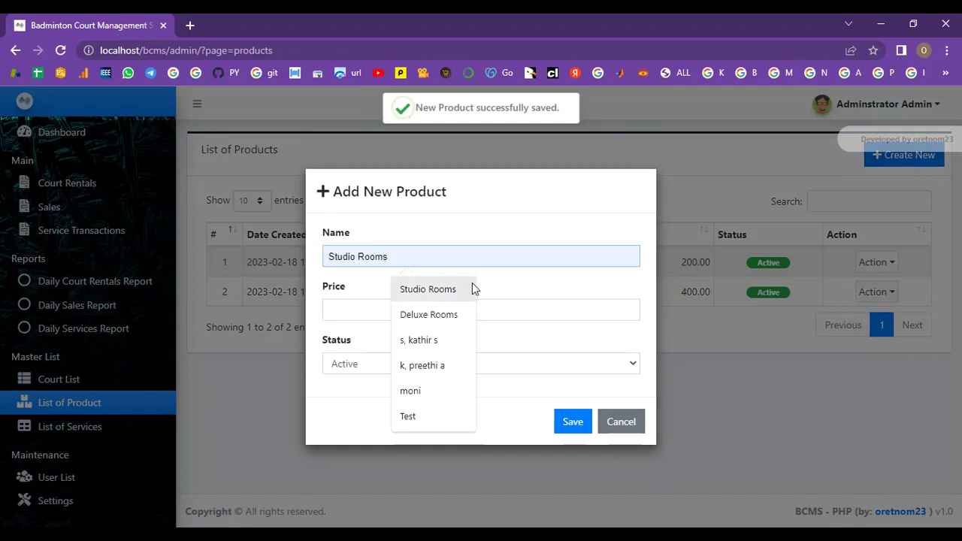
type("Rac")
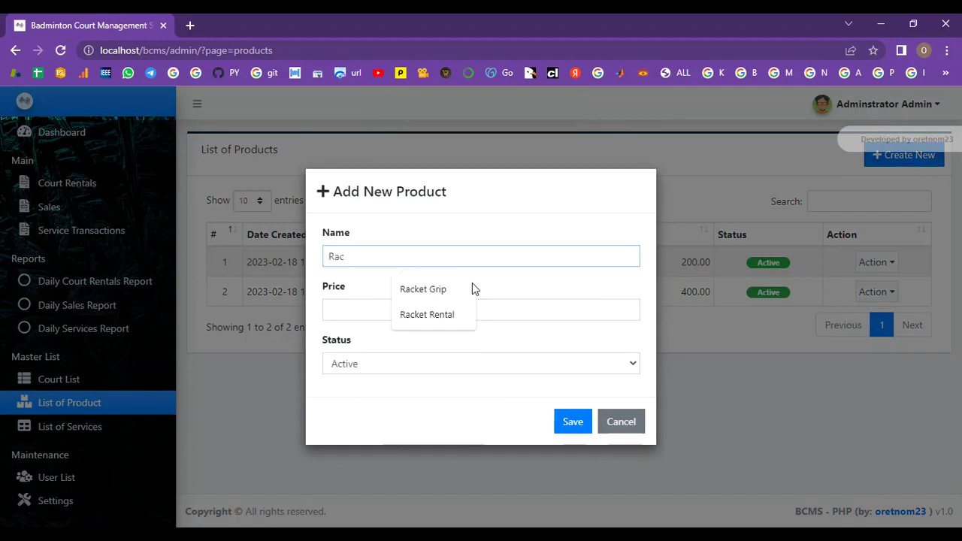
type("ket string")
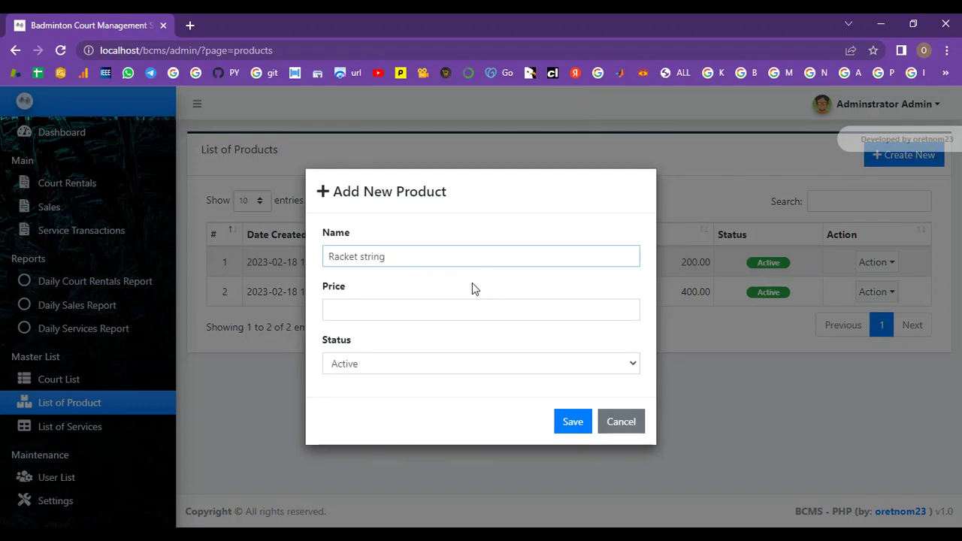
left_click(462, 317)
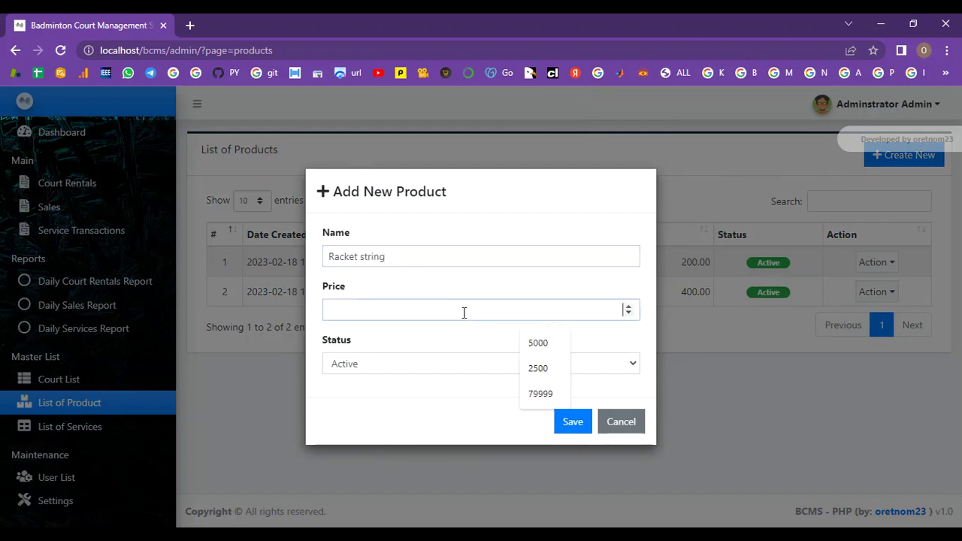
type("500")
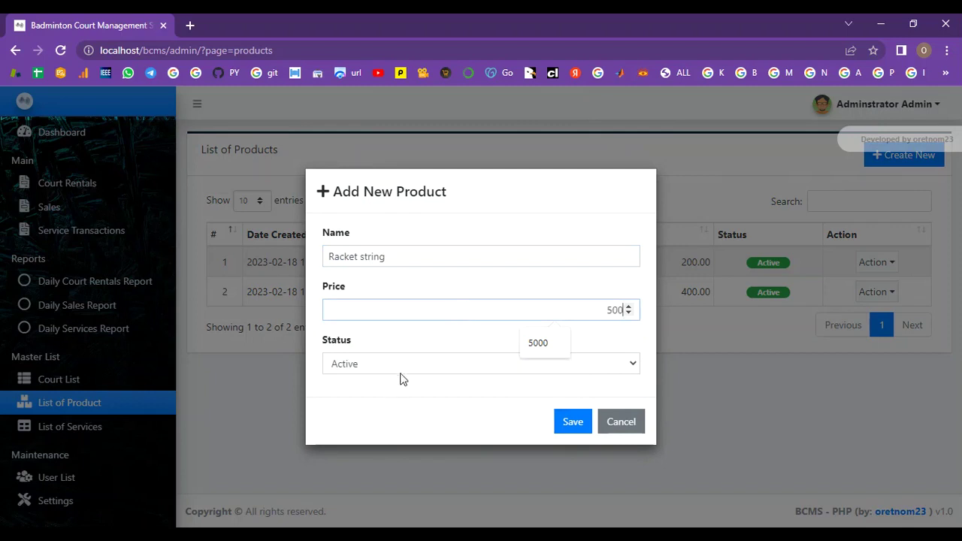
left_click(405, 370)
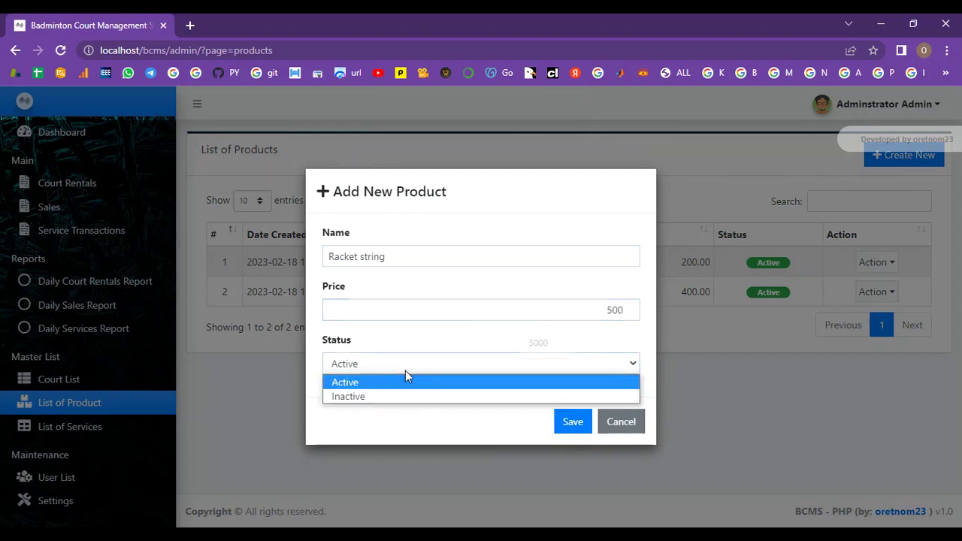
left_click(404, 381)
left_click(574, 421)
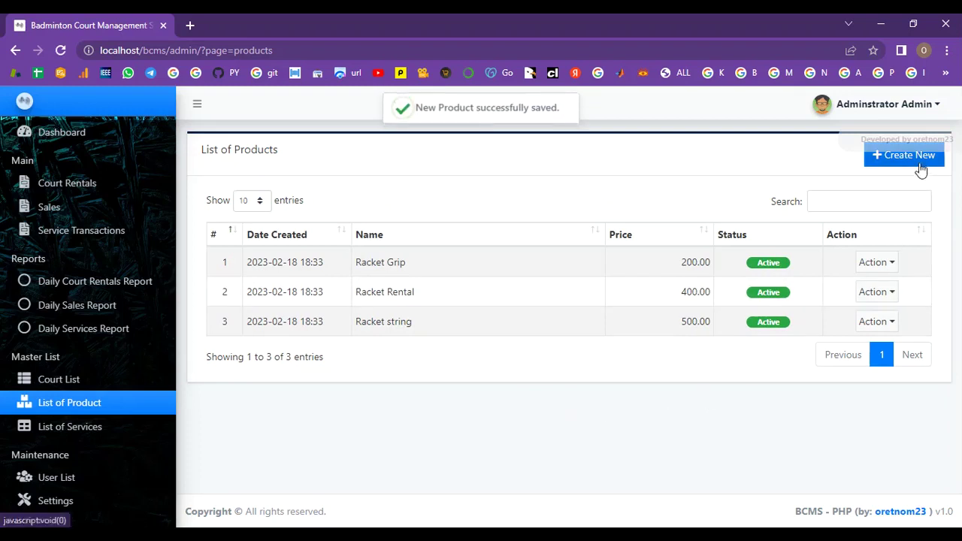
Step: Add the active product Shuttle string priced 600
left_click(919, 161)
left_click(528, 256)
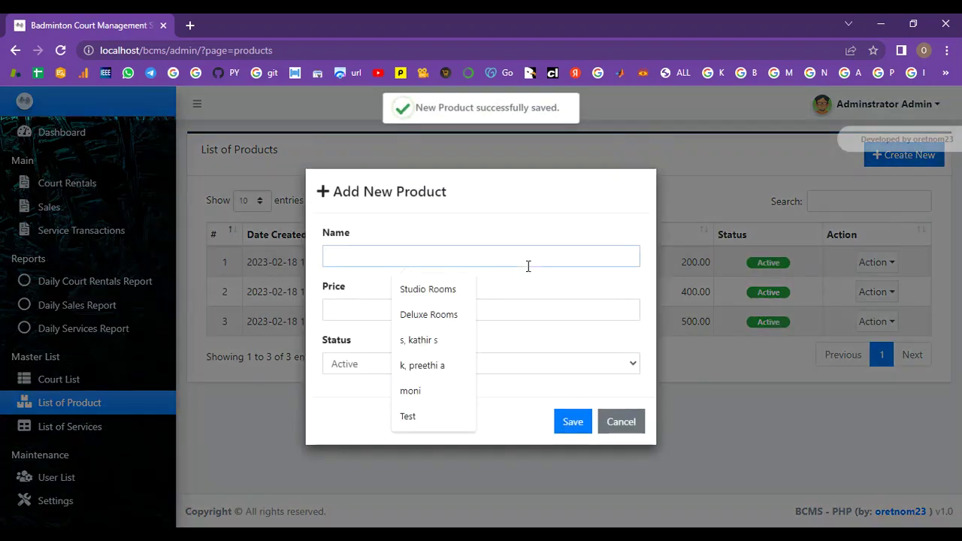
type("S")
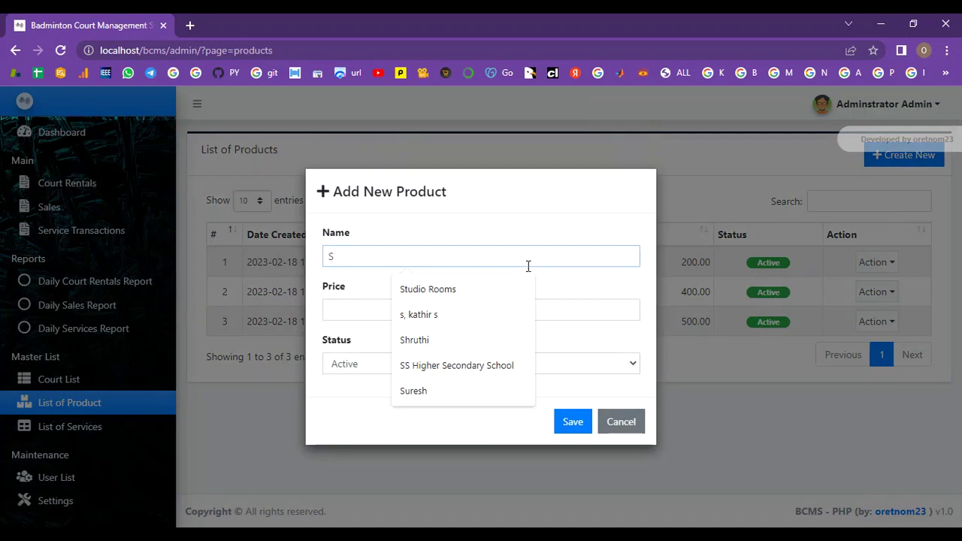
type("huttle")
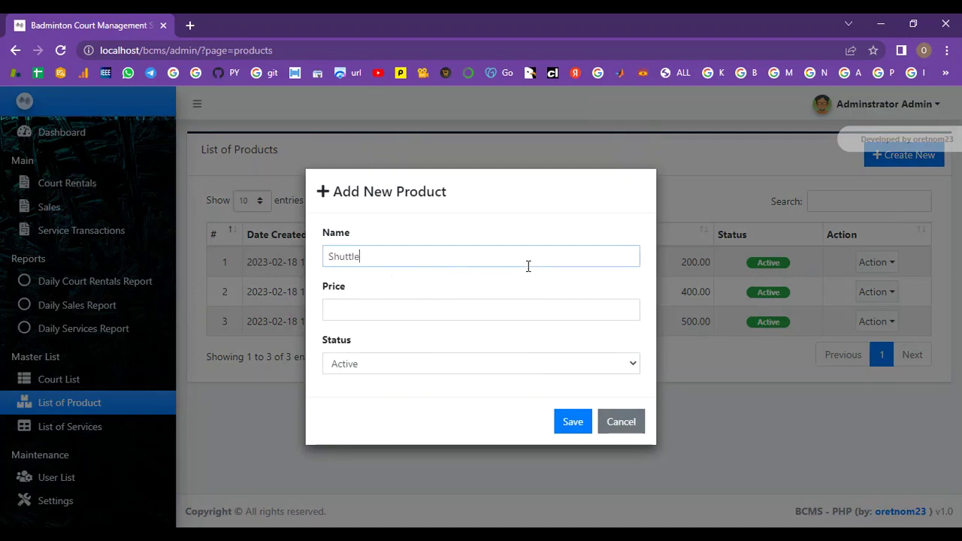
type(" string")
left_click(470, 316)
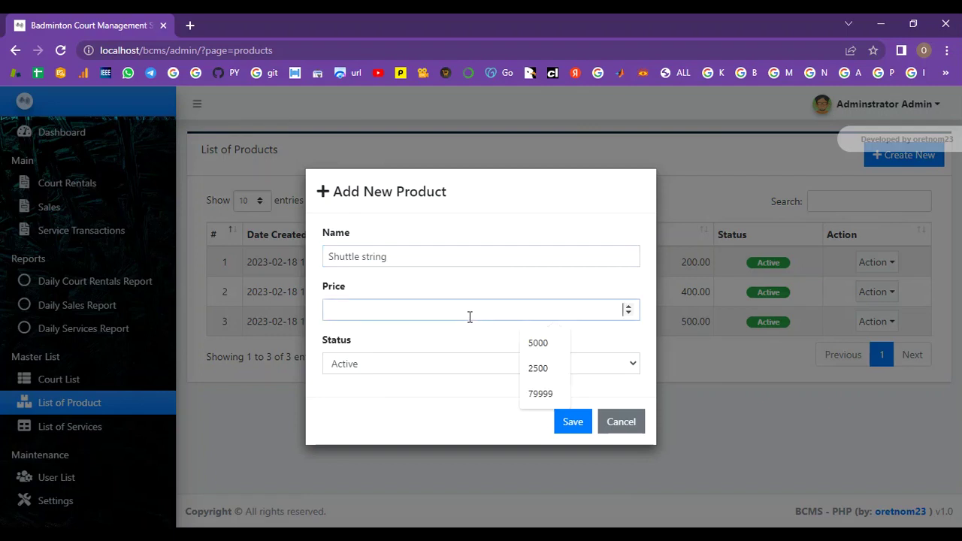
type("600")
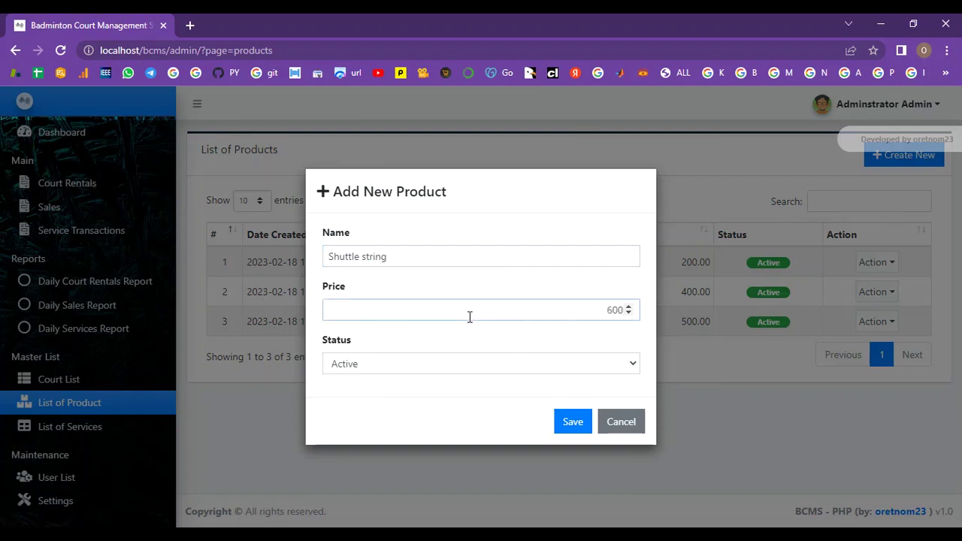
left_click(466, 369)
left_click(454, 385)
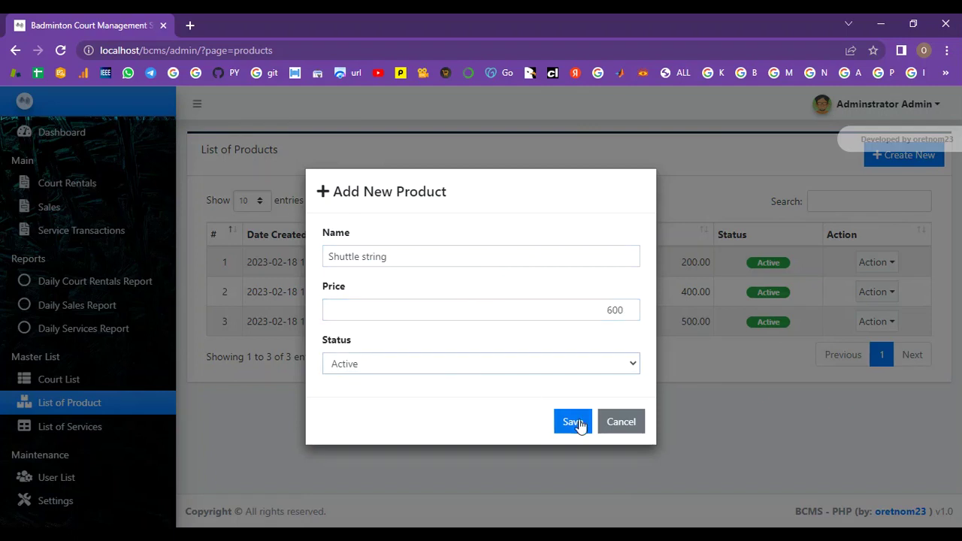
left_click(571, 421)
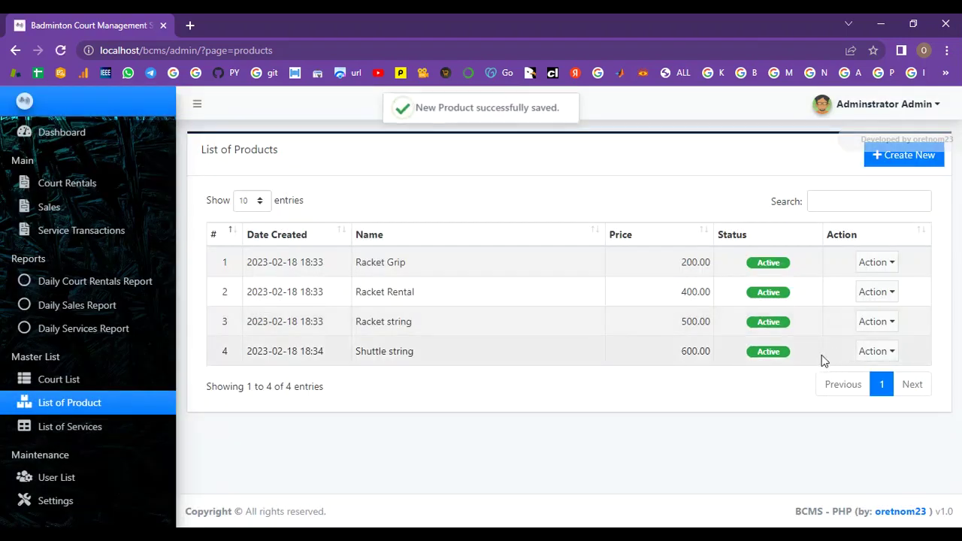
Step: Go to the List of Services and begin a new service entry
left_click_drag(416, 107, 575, 114)
left_click(574, 110)
left_click(80, 436)
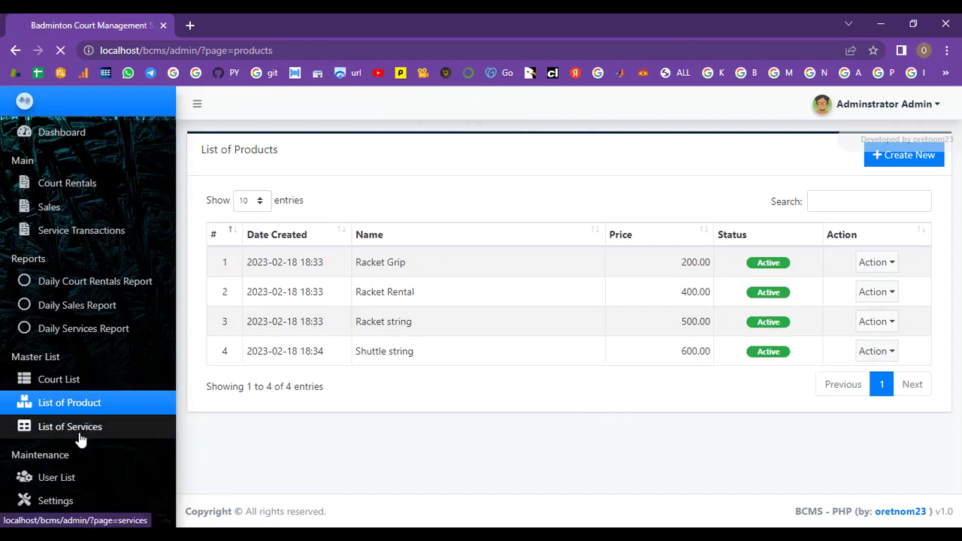
left_click(911, 156)
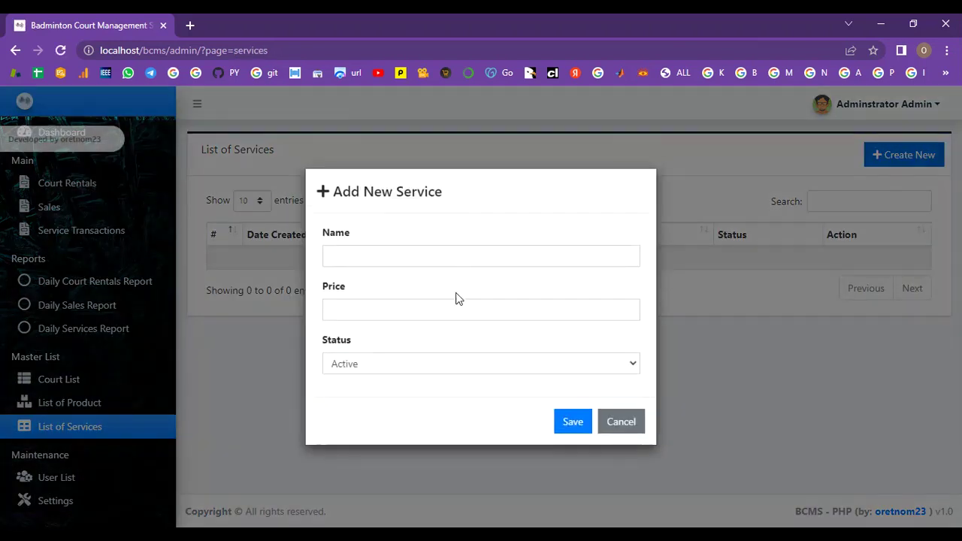
Step: Save the service String Tensioning at price 500 with status Active
left_click(414, 250)
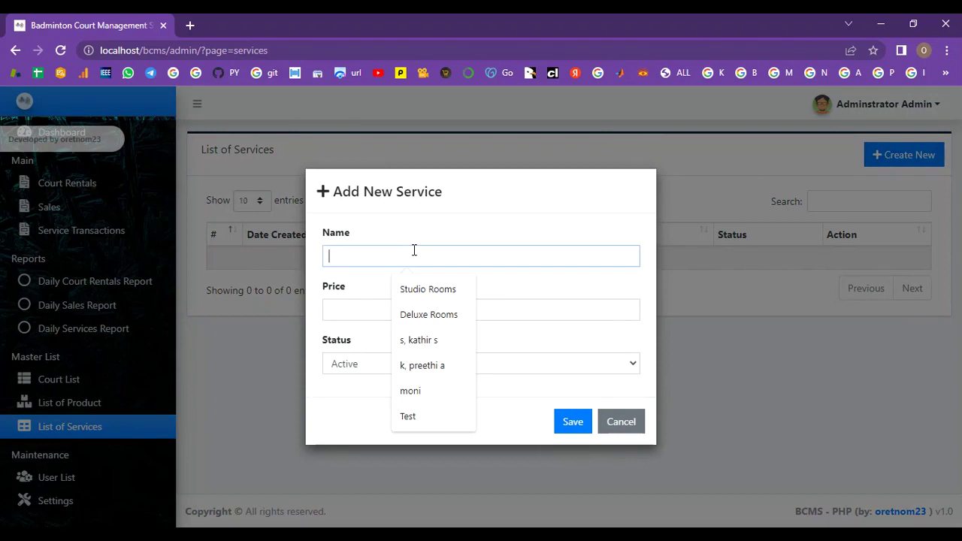
type("Stri")
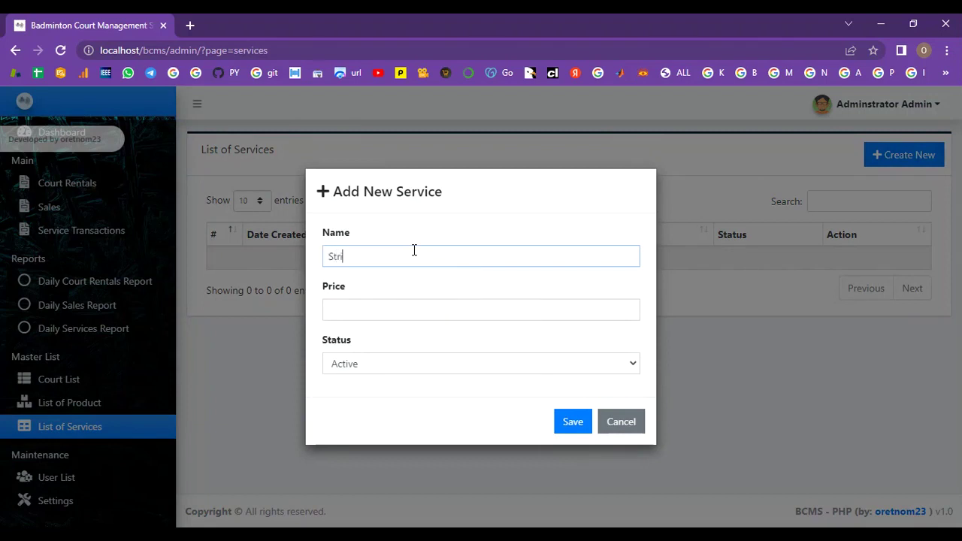
type("ng Tensioning")
left_click(407, 305)
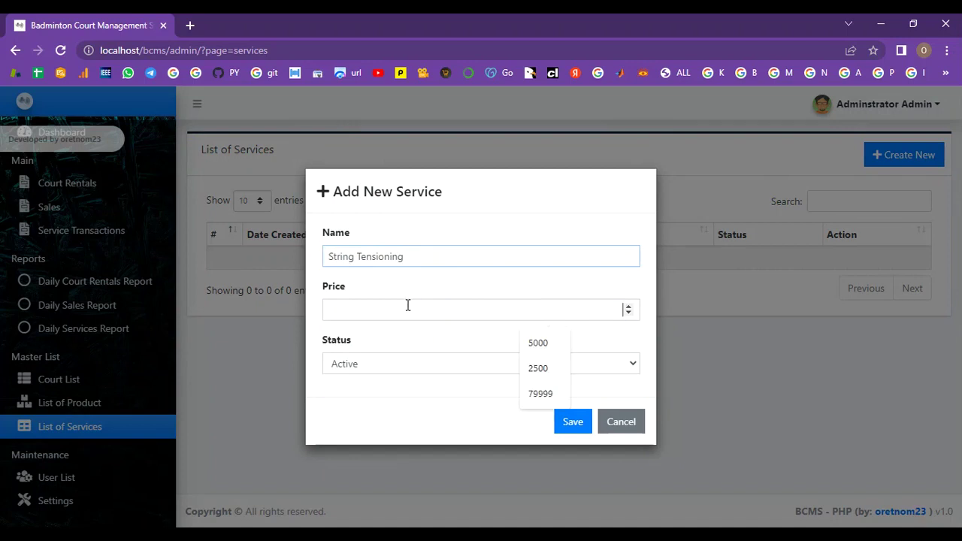
type("500")
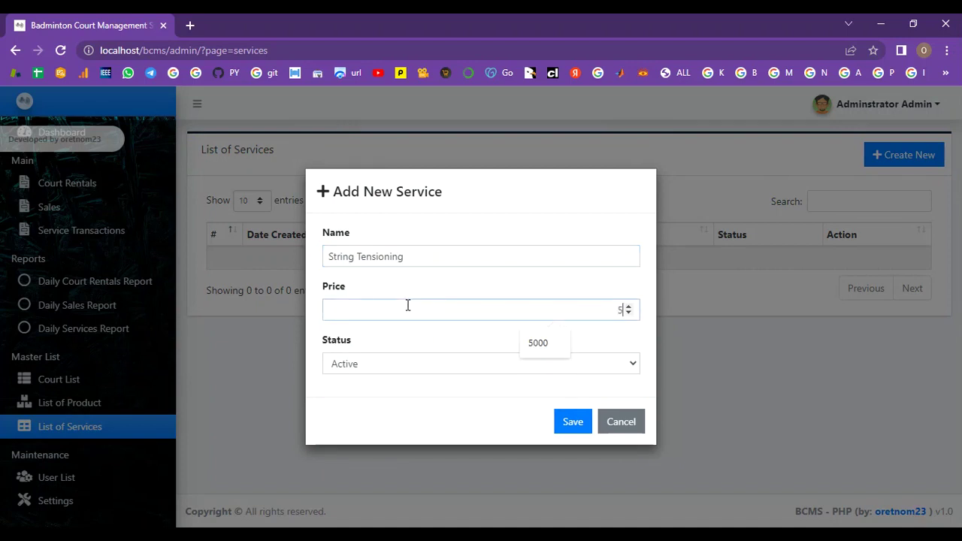
left_click(406, 374)
left_click(403, 384)
left_click(573, 422)
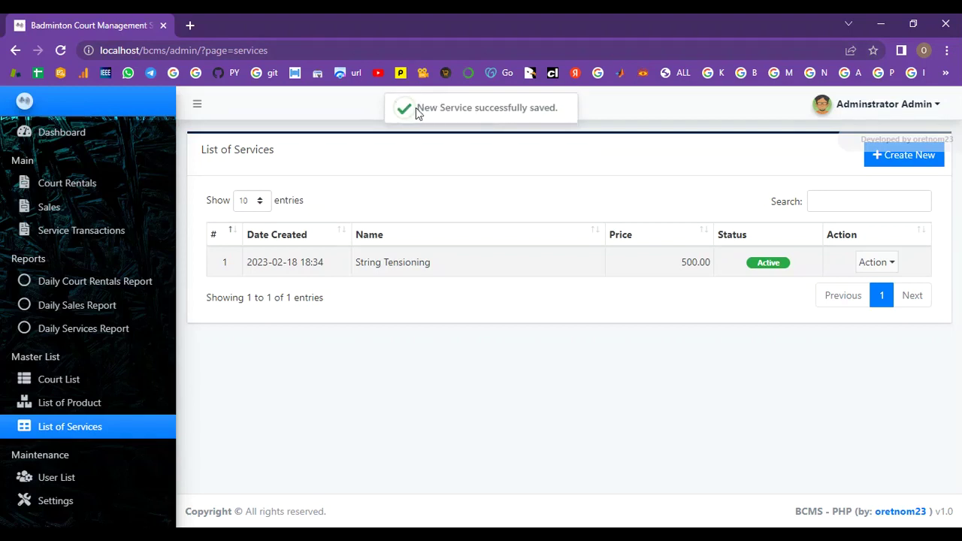
left_click_drag(423, 107, 561, 107)
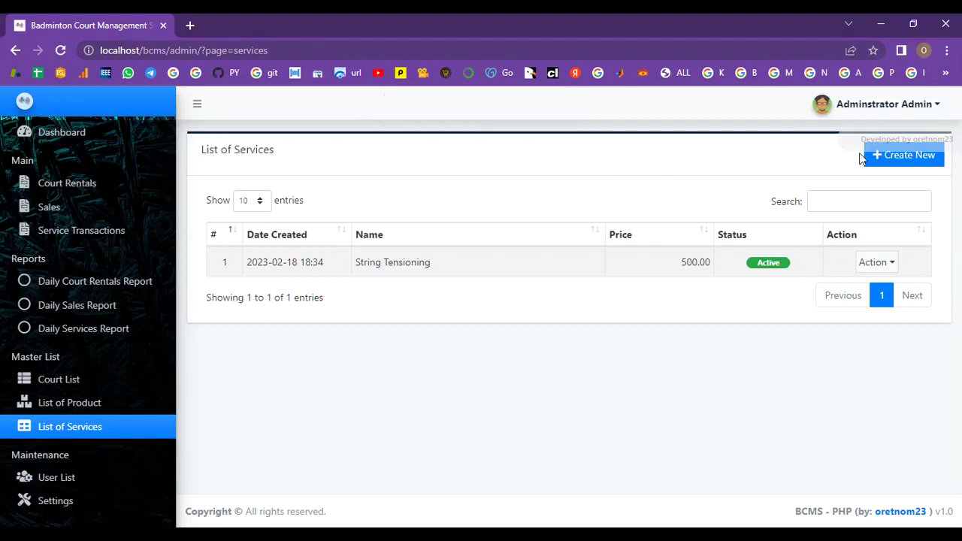
Step: Enter the service String Installation and Tensioning, price 600, status Active, and save
left_click(936, 164)
left_click(534, 259)
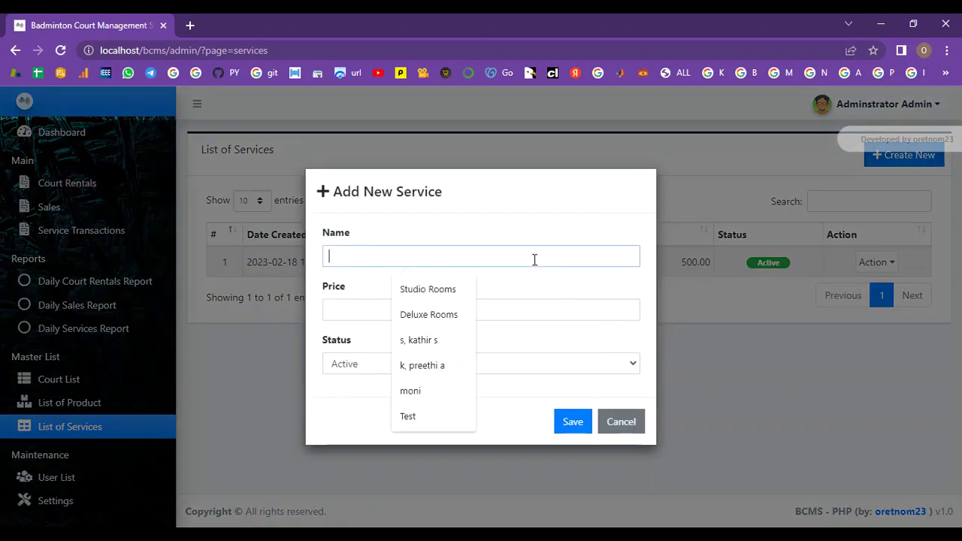
type("String")
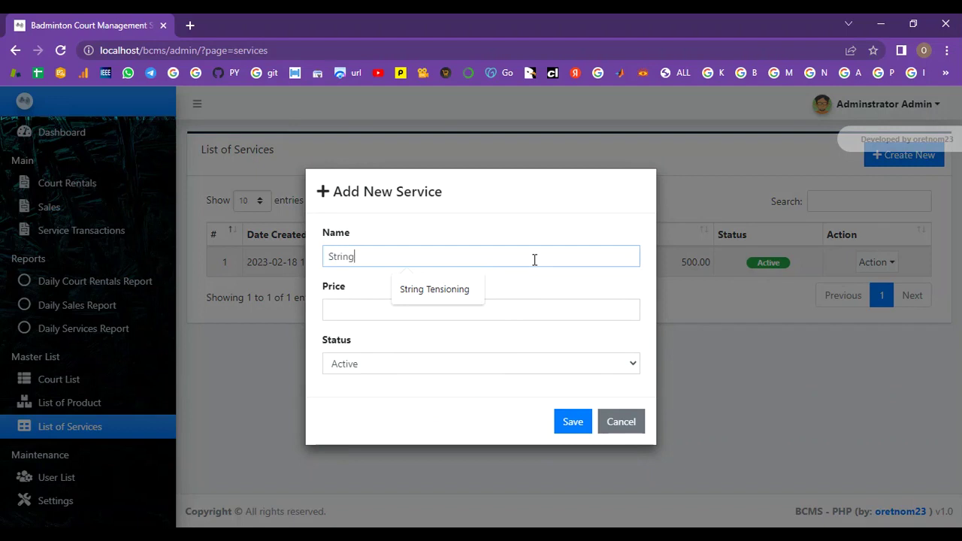
type(" In")
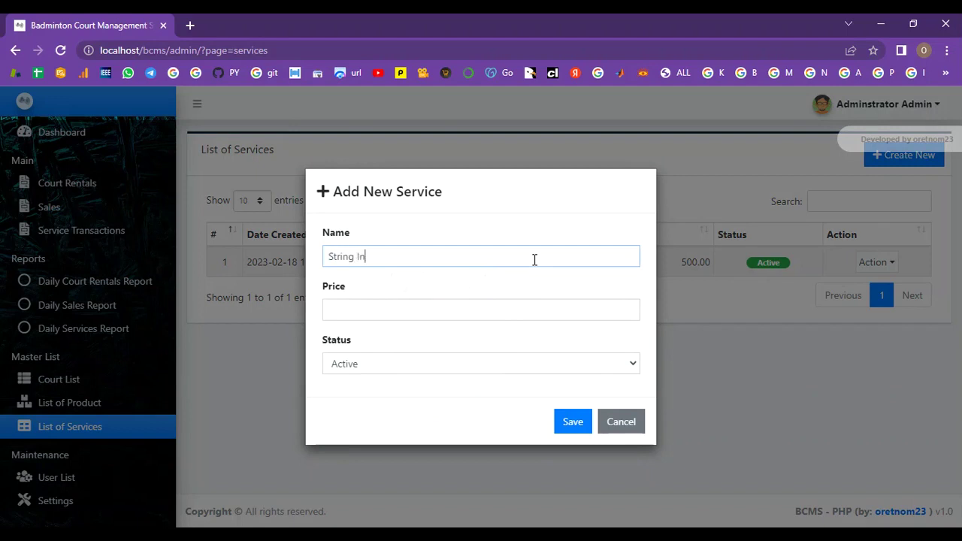
type("stallation and Tensioning")
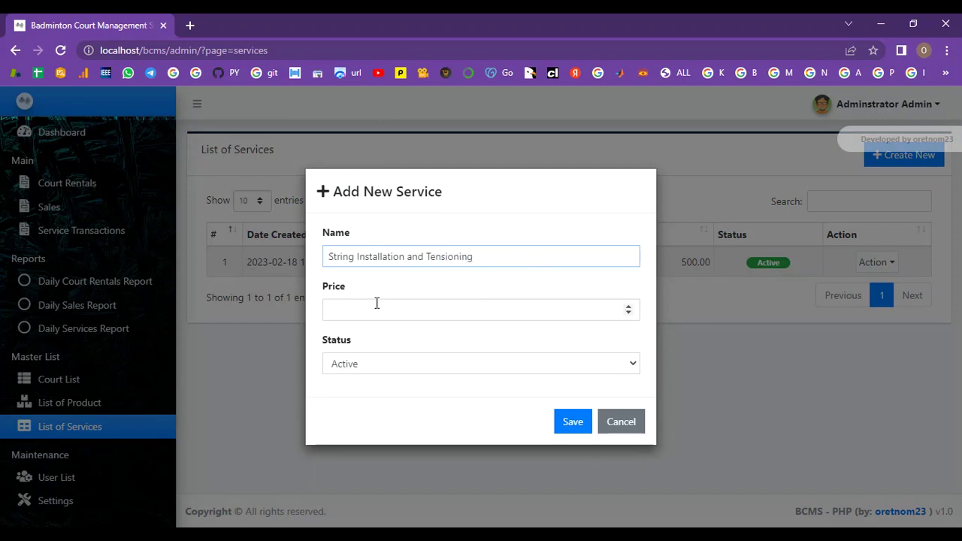
left_click(377, 304)
type("60")
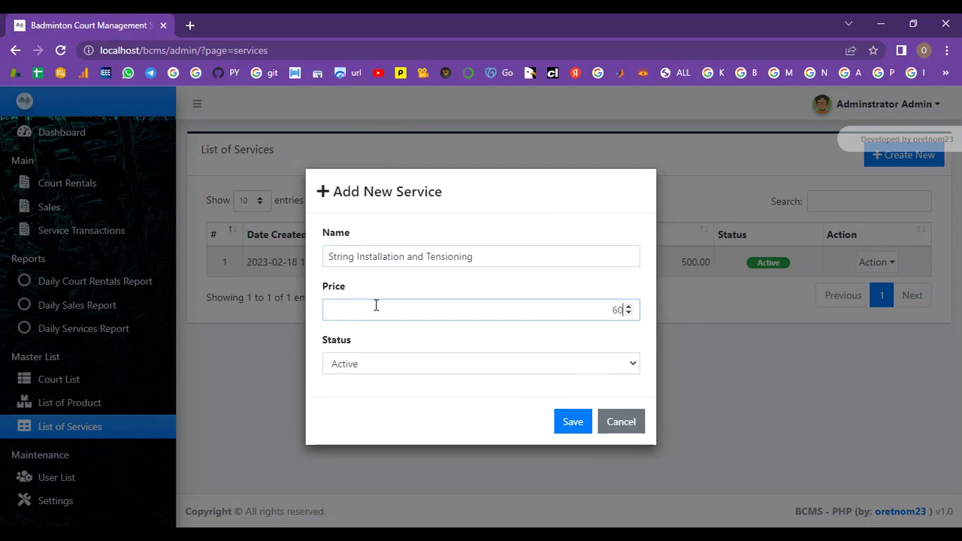
type("0")
left_click(358, 365)
left_click(364, 377)
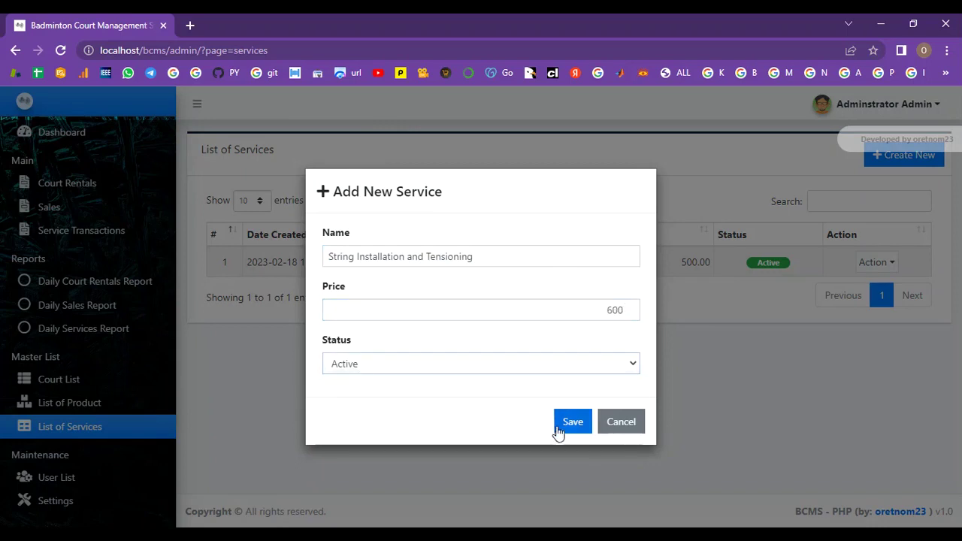
left_click(573, 422)
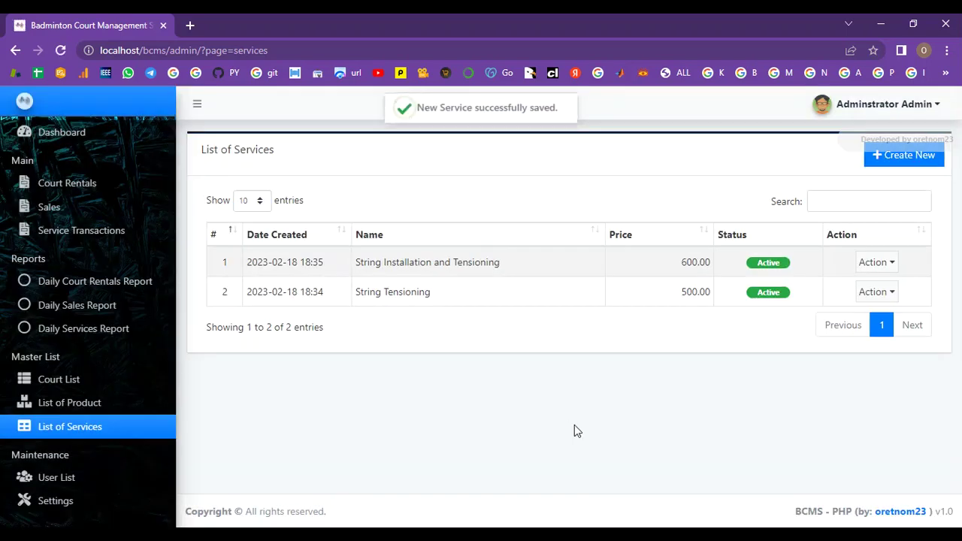
Step: Add the active service Racket Cripping priced 350
left_click(886, 160)
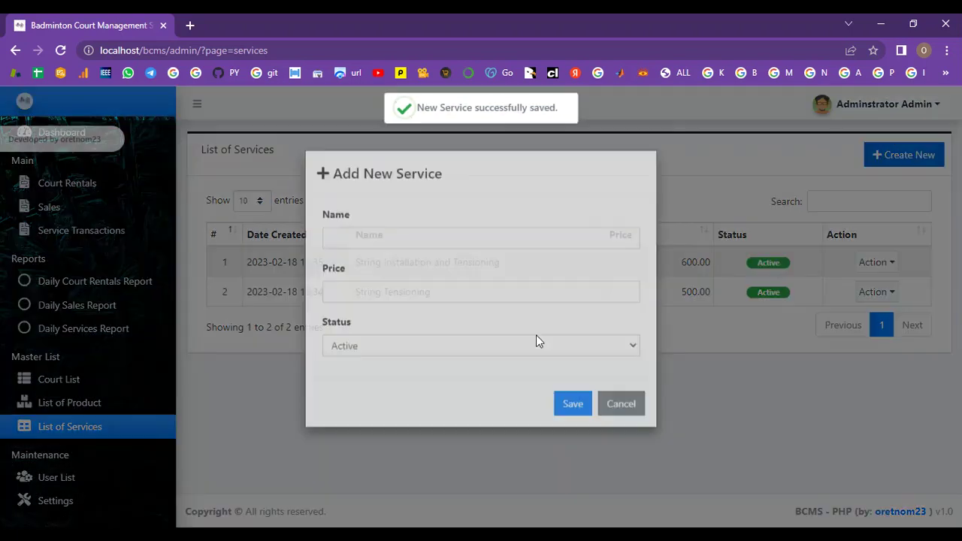
left_click(388, 257)
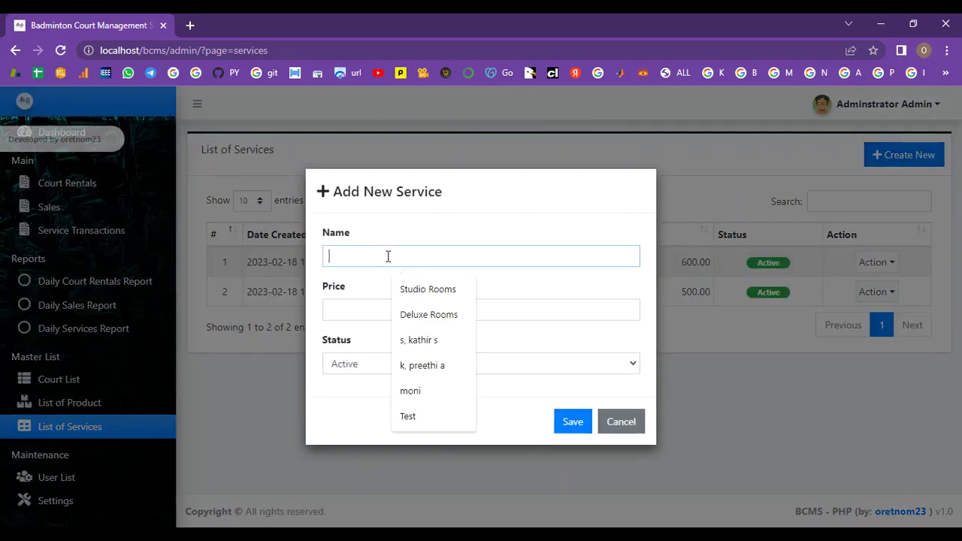
type("Rack")
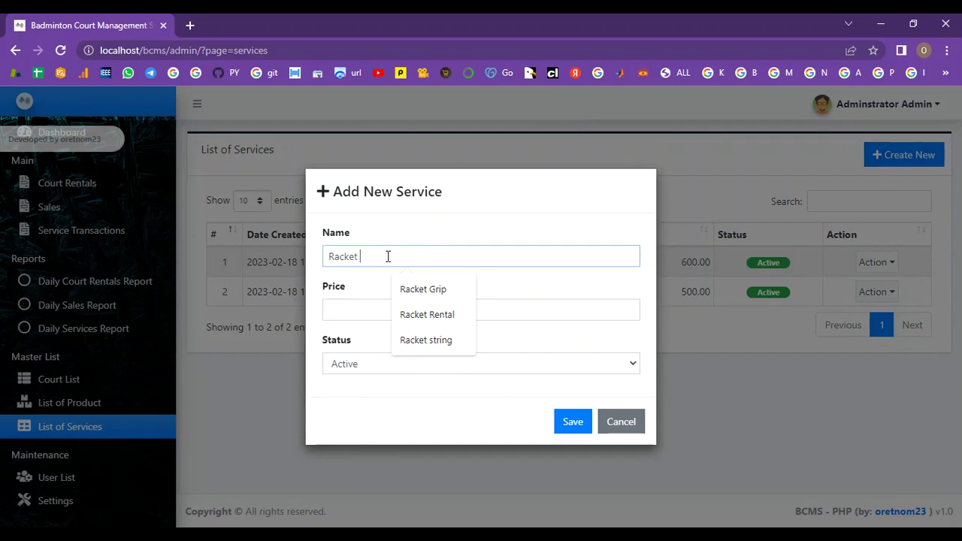
type("et Cripping")
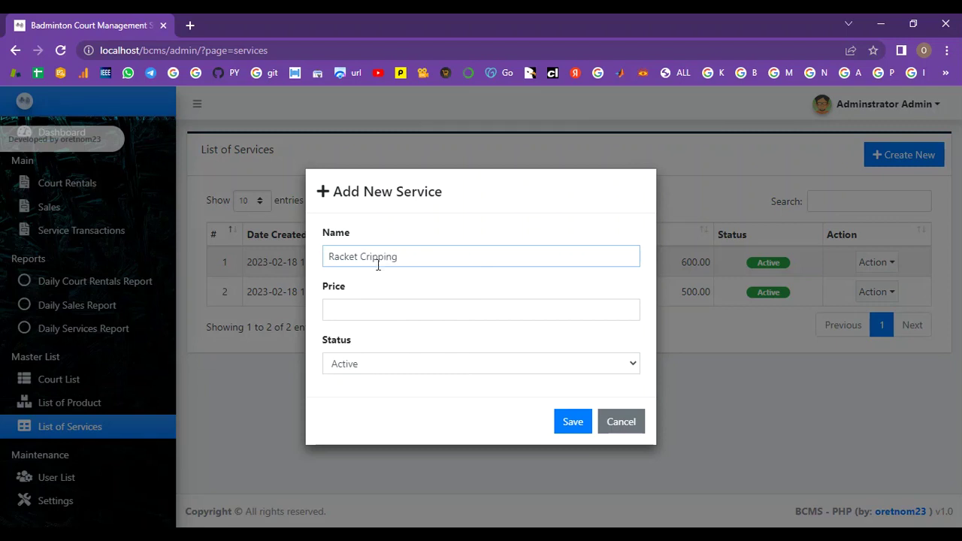
left_click(357, 310)
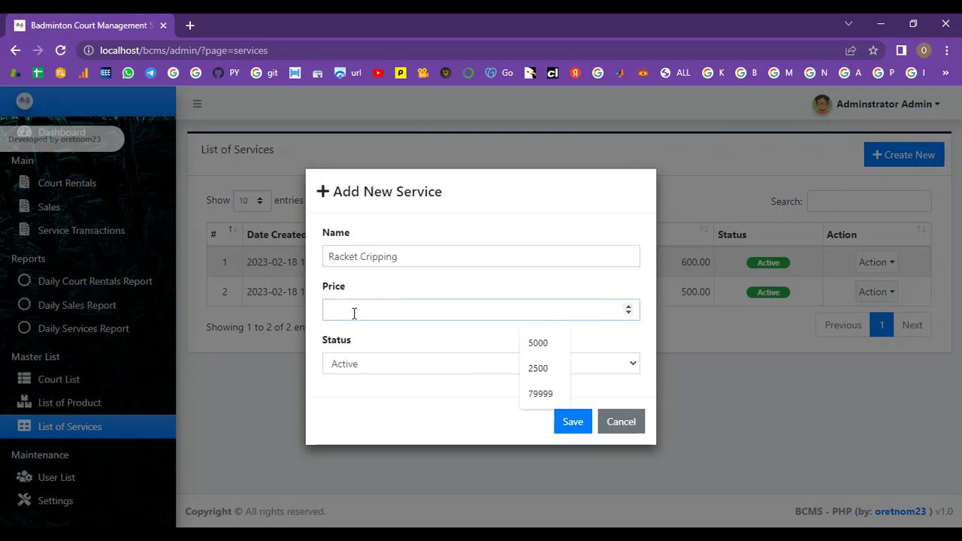
type("350")
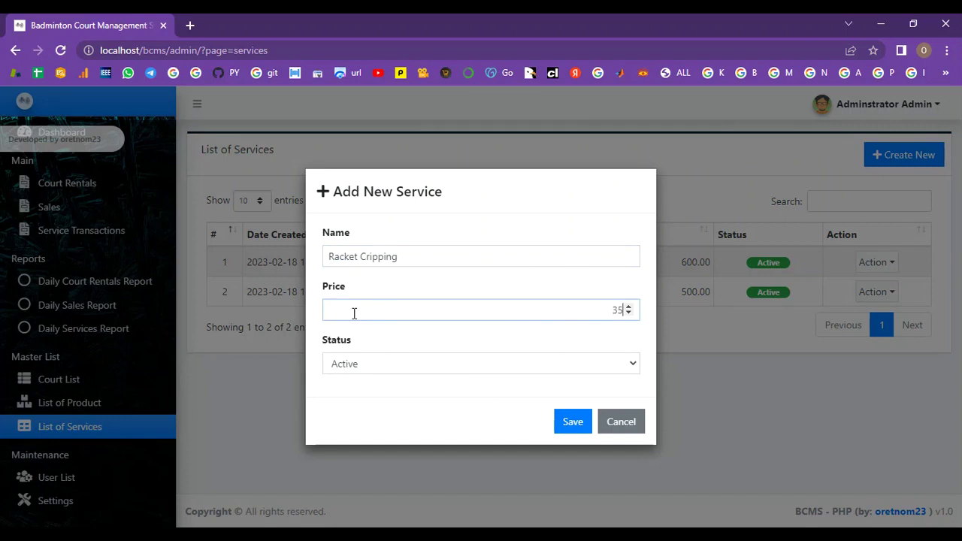
left_click(354, 364)
left_click(354, 383)
left_click(573, 422)
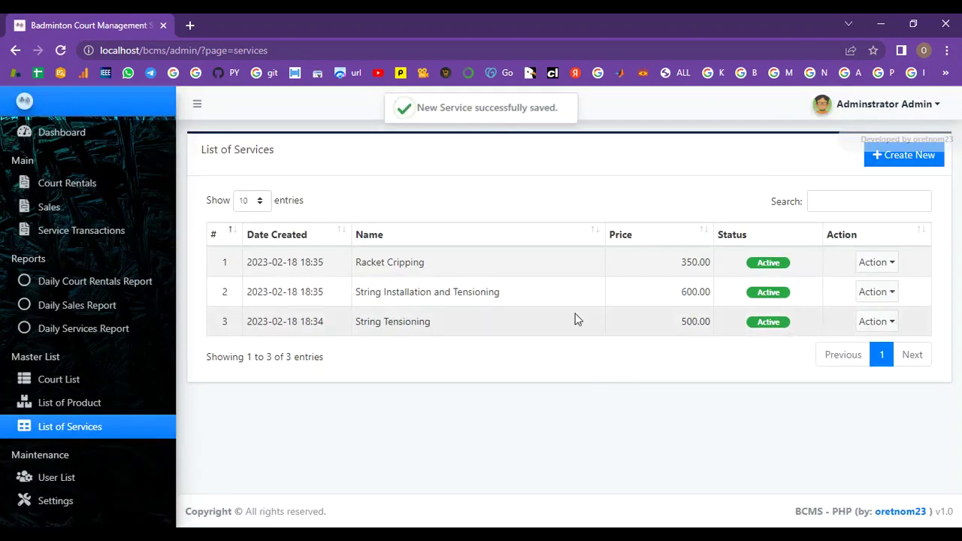
Step: Review the court, product and service lists, then start a new court rental
left_click_drag(418, 107, 562, 109)
left_click(563, 112)
left_click(41, 385)
left_click(50, 406)
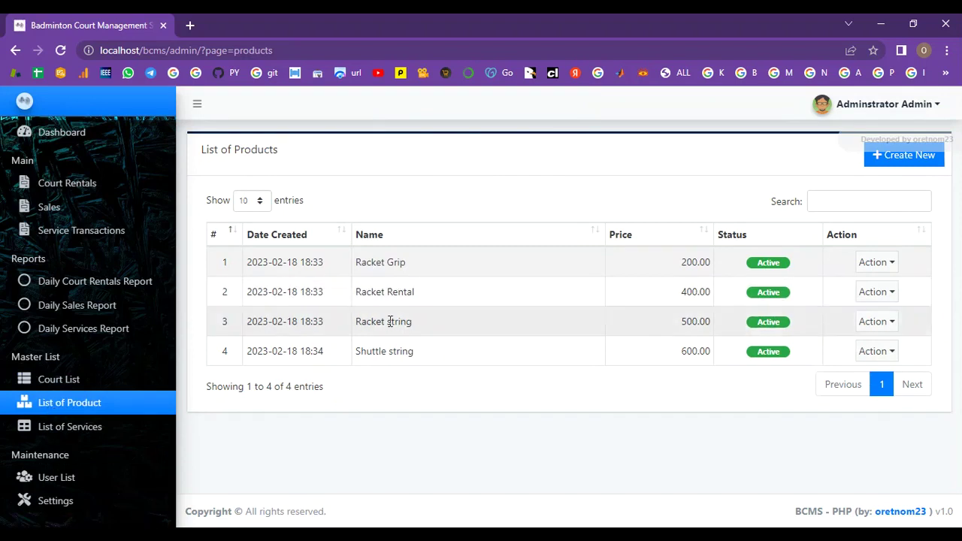
left_click(83, 435)
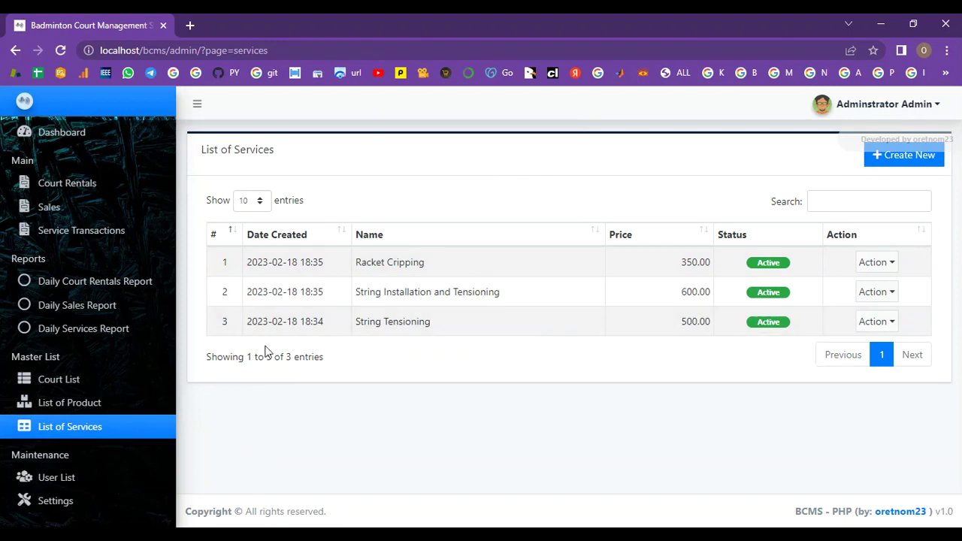
left_click(104, 181)
left_click(924, 159)
scroll(733, 295, "down", 1)
Step: Enter the client's name and contact number and book Court 1
left_click(335, 189)
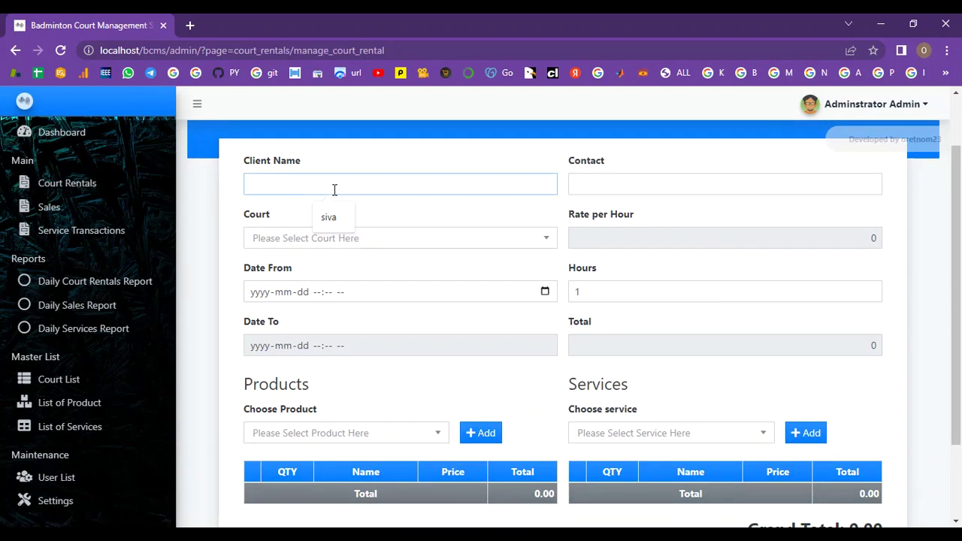
type("Sanjay")
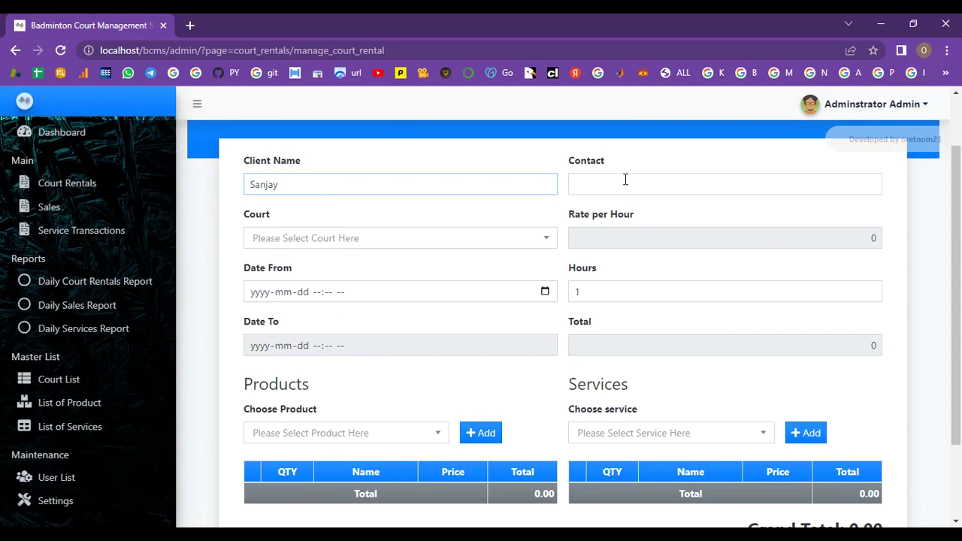
left_click(626, 180)
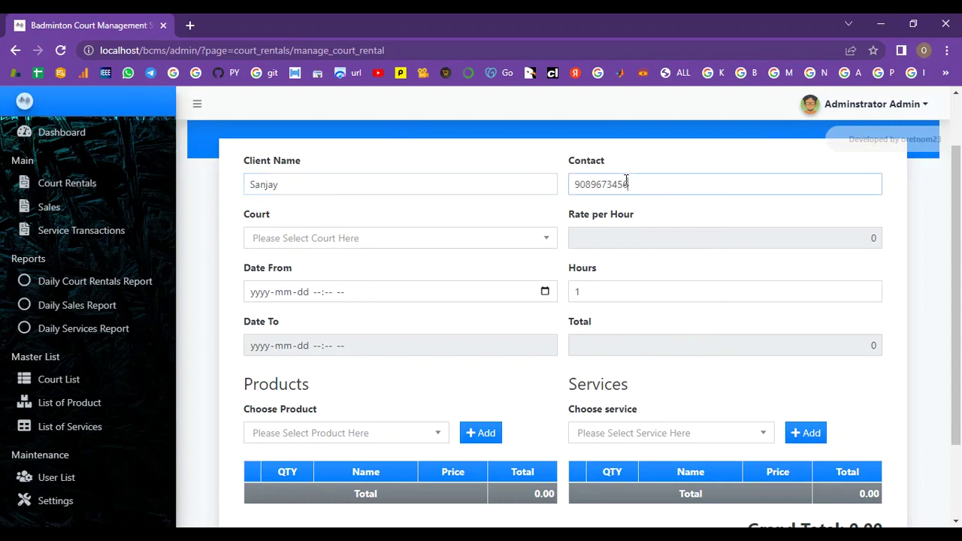
left_click(546, 239)
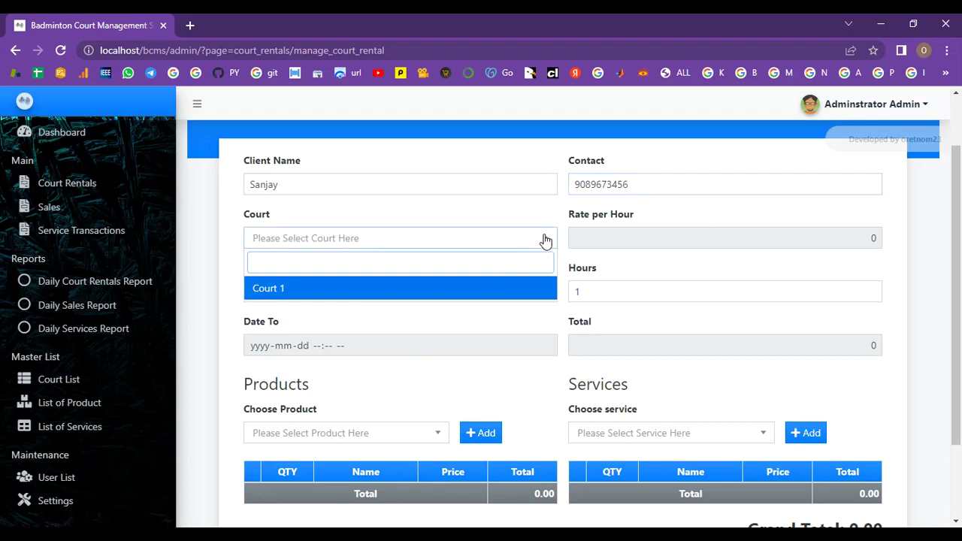
left_click(486, 290)
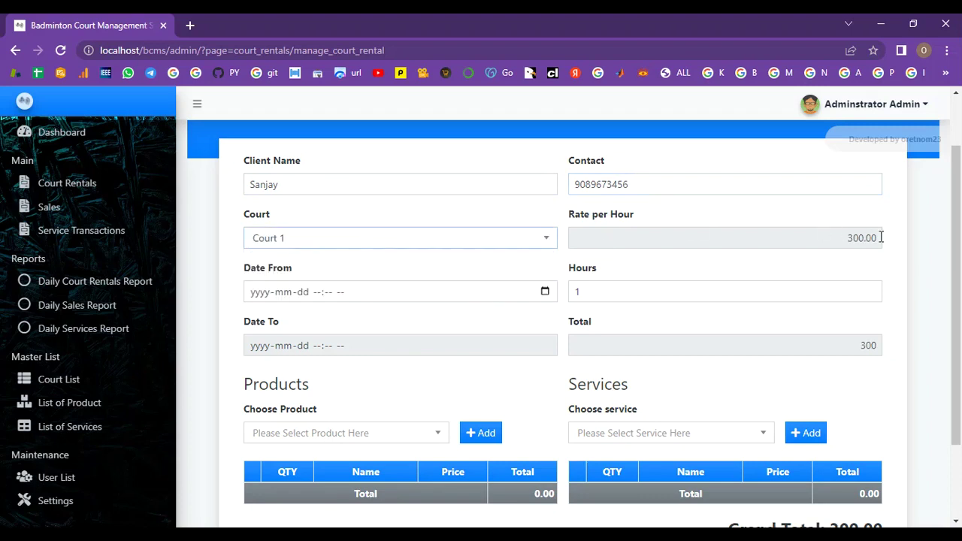
left_click(545, 292)
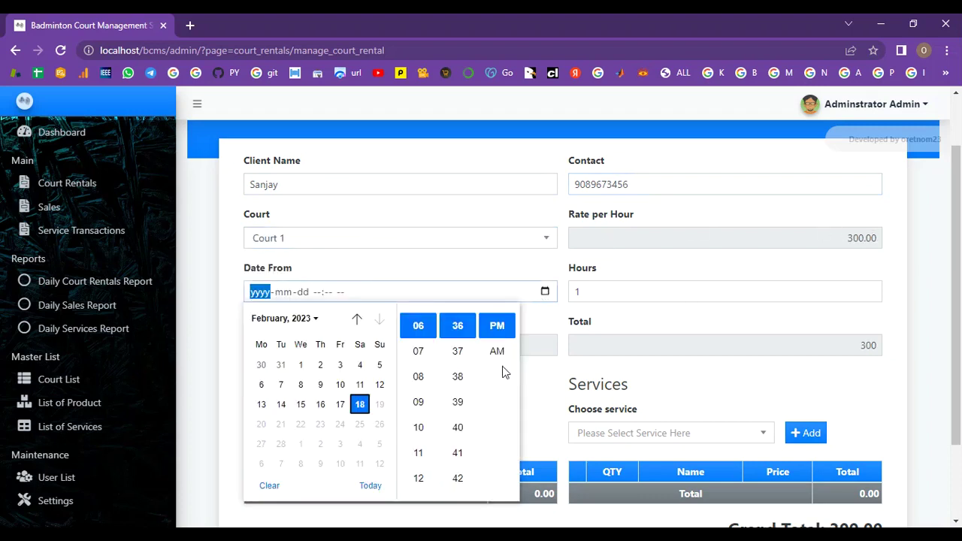
left_click(369, 484)
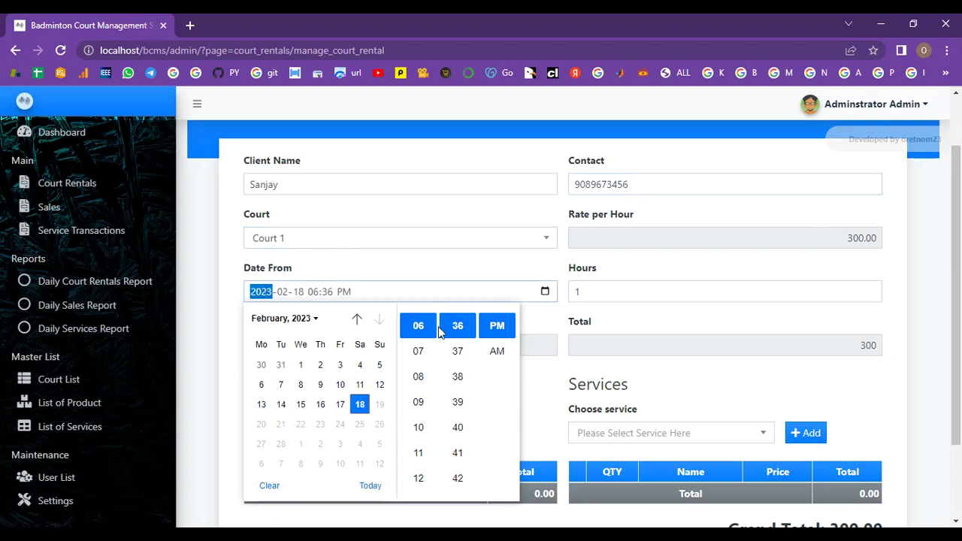
scroll(457, 356, "up", 5)
scroll(460, 356, "up", 20)
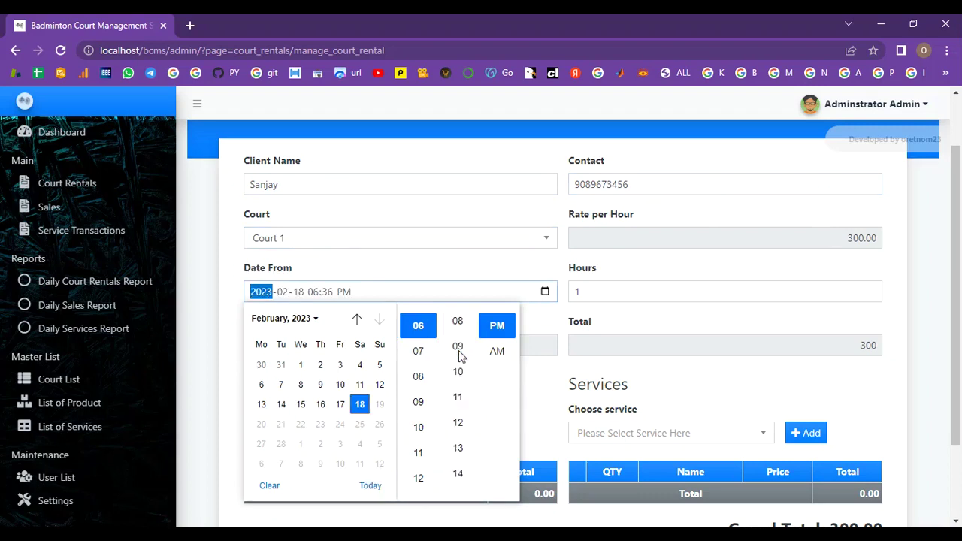
scroll(460, 361, "up", 15)
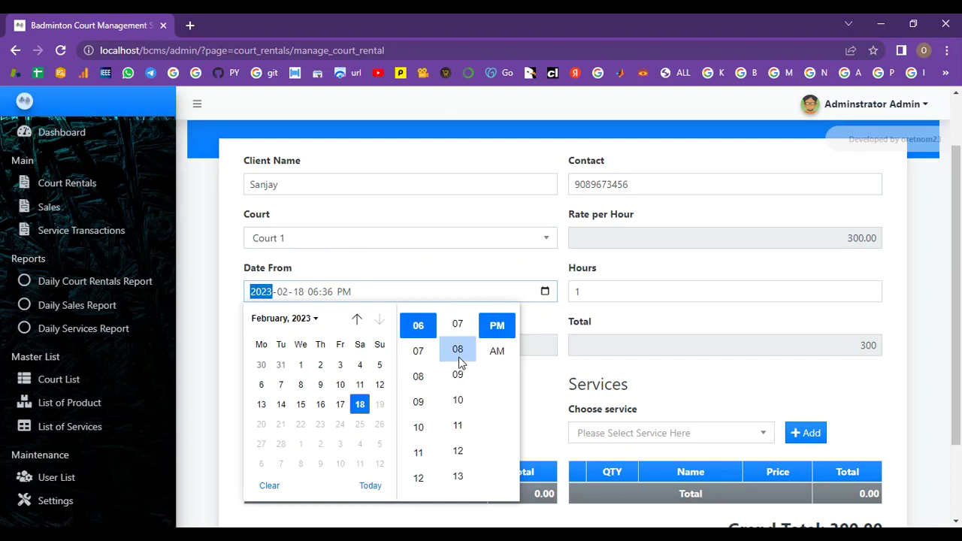
left_click(458, 427)
left_click(500, 353)
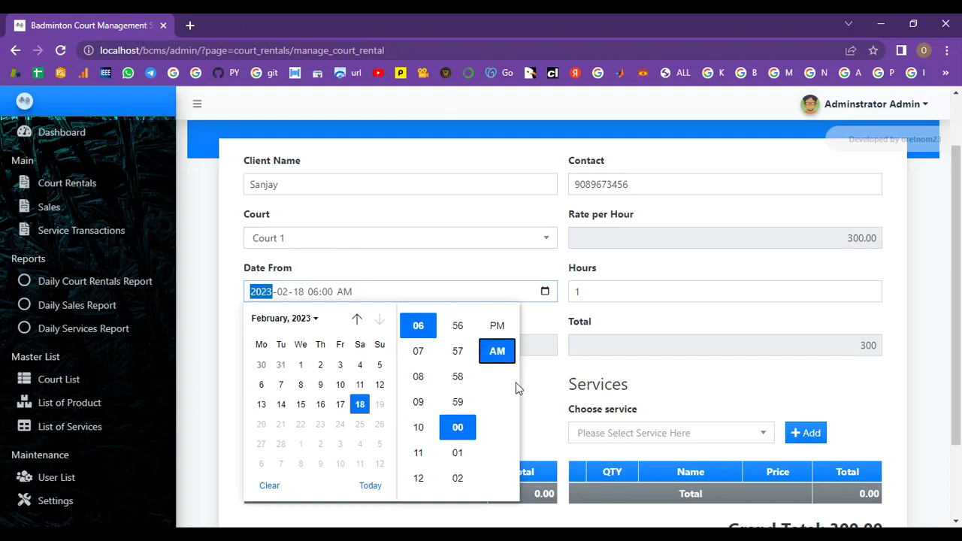
left_click(560, 388)
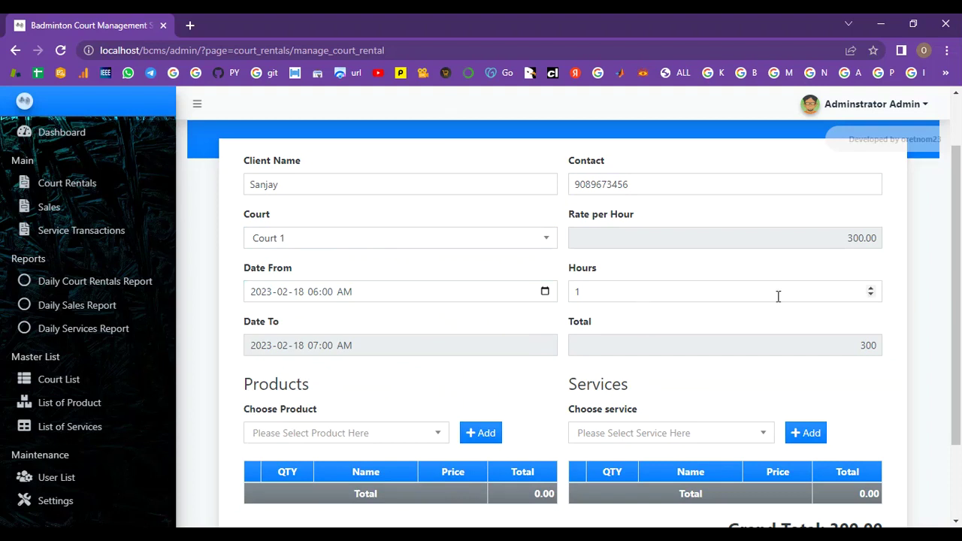
left_click(870, 289)
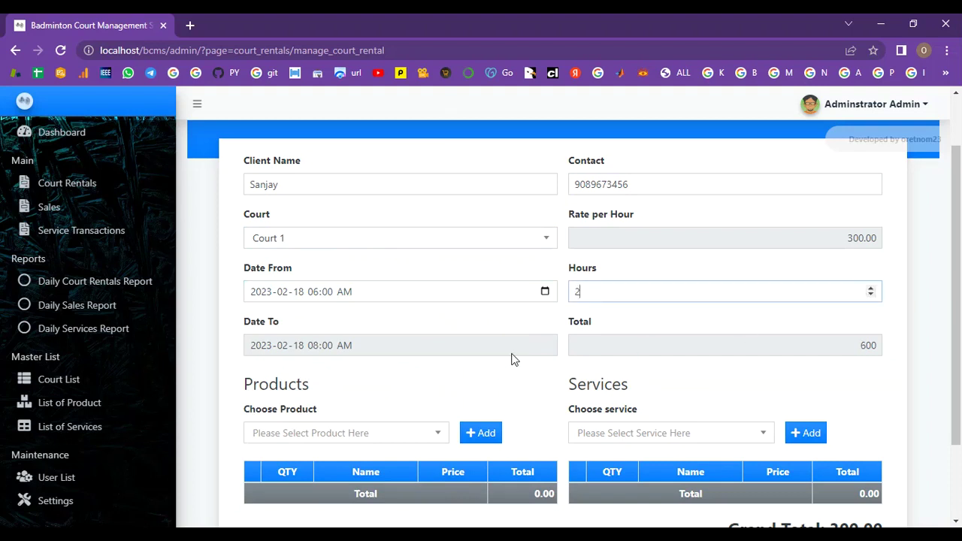
Step: Add Racket Grip, Racket Rental, Racket string and Shuttle string as rental products
scroll(398, 441, "down", 1)
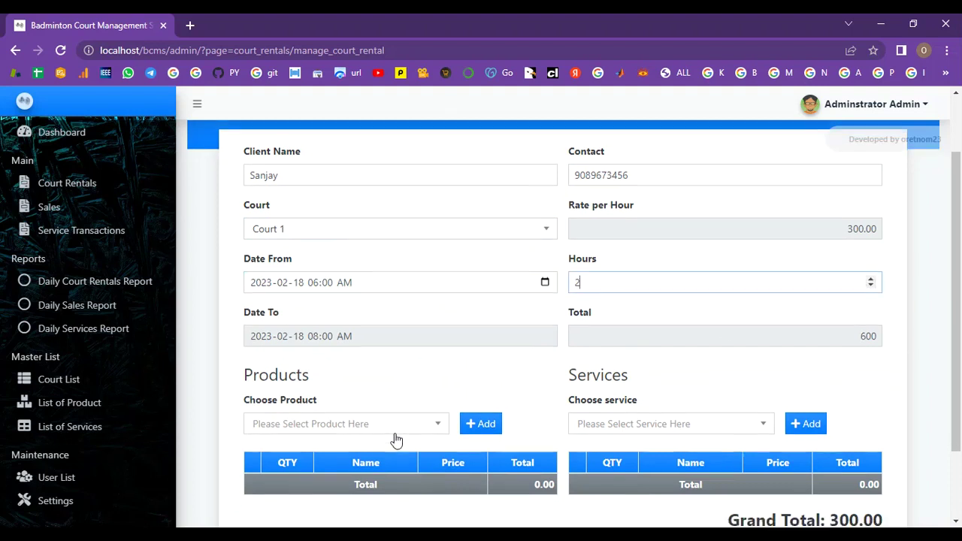
left_click(434, 364)
left_click(401, 425)
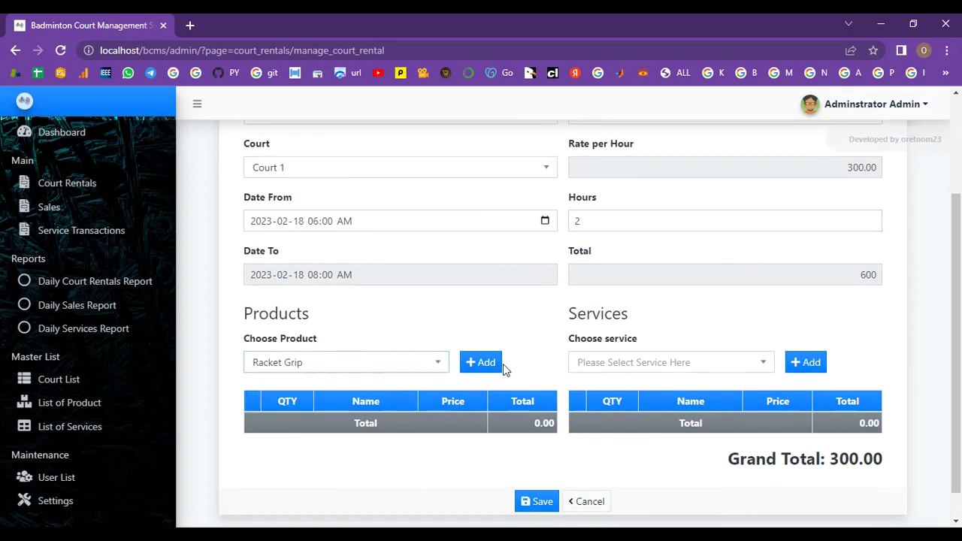
left_click(493, 365)
scroll(424, 372, "down", 1)
left_click(338, 312)
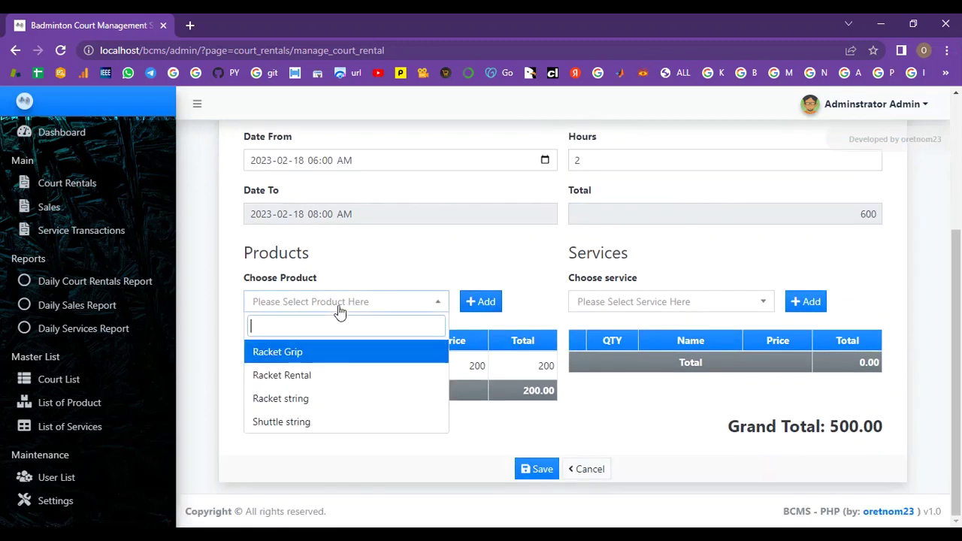
left_click(333, 376)
left_click(470, 313)
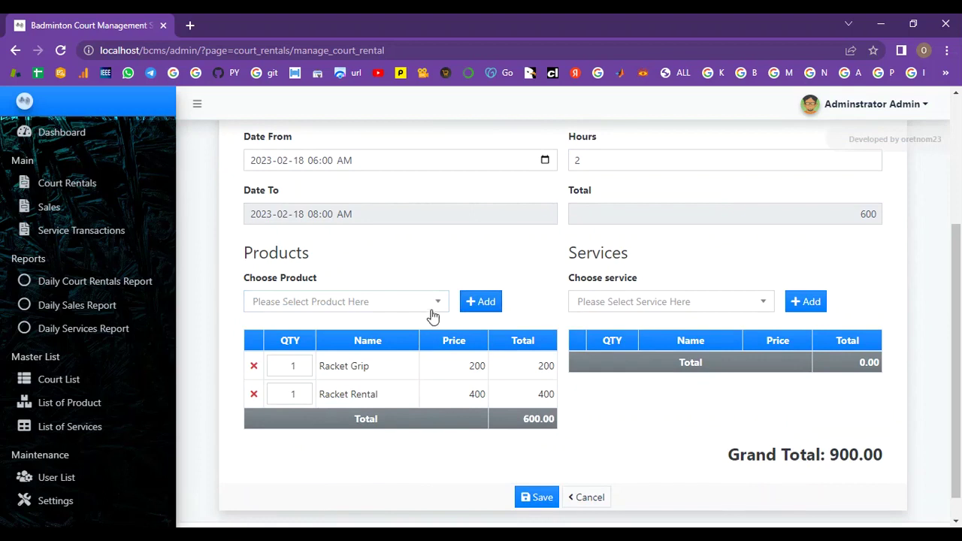
left_click(431, 316)
left_click(333, 399)
left_click(485, 308)
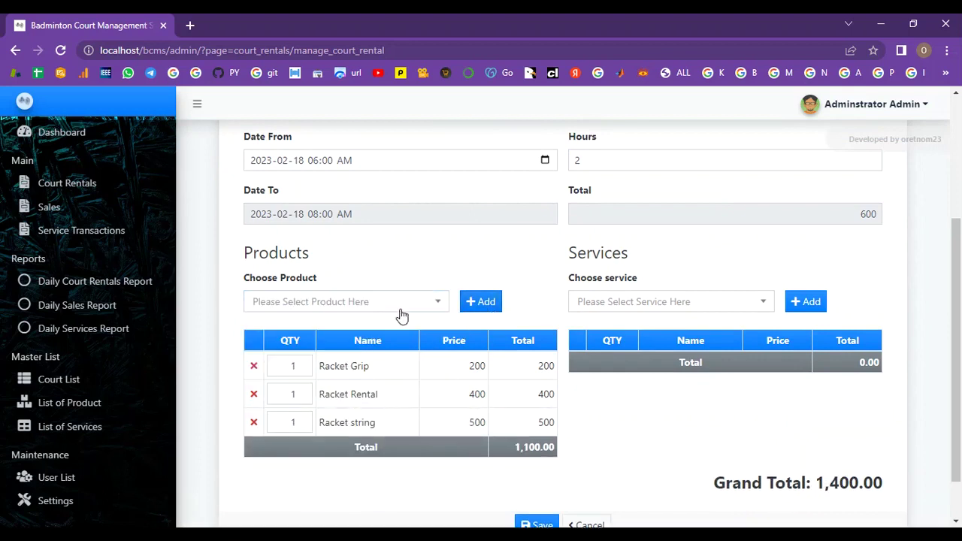
left_click(389, 308)
left_click(311, 421)
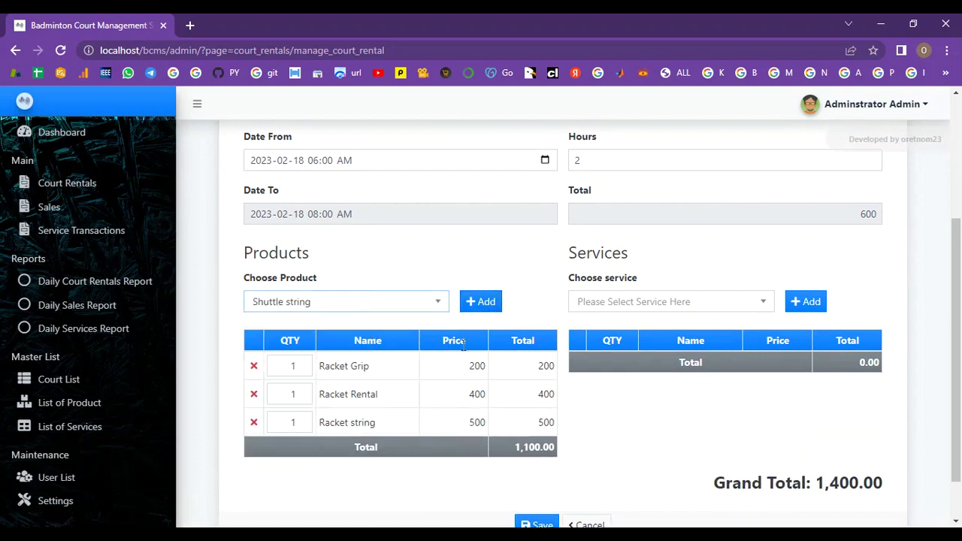
left_click(484, 301)
Step: Add the String Installation and Tensioning service and check the 2,600.00 grand total
scroll(527, 360, "down", 1)
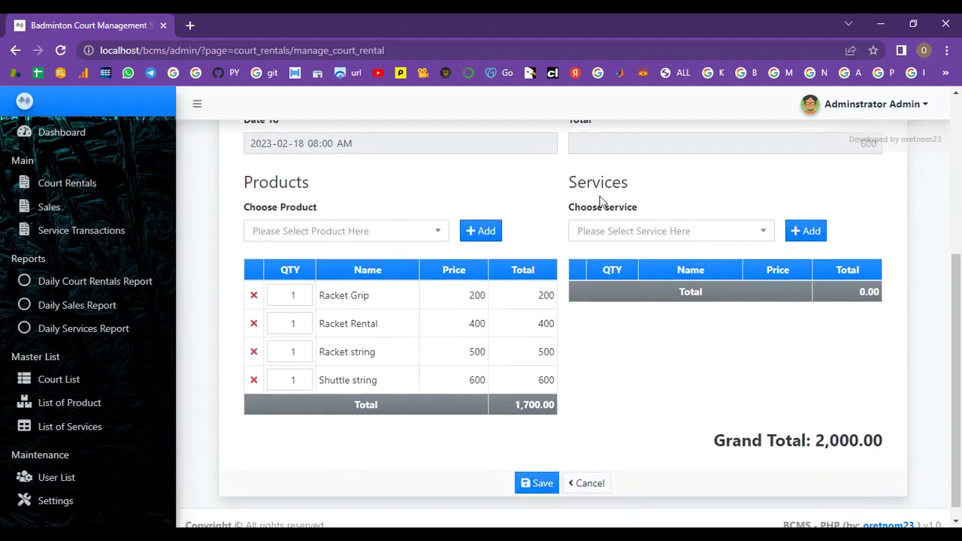
left_click(804, 231)
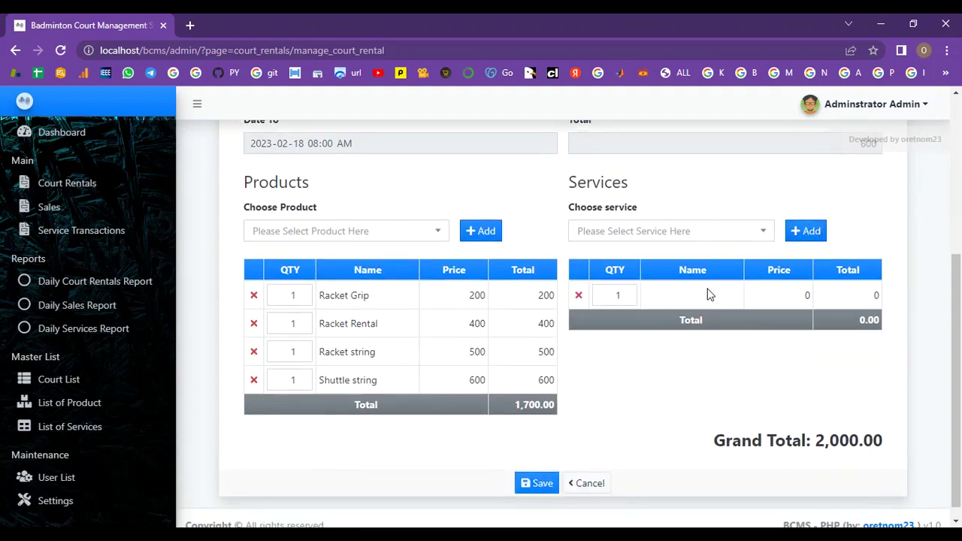
left_click(577, 297)
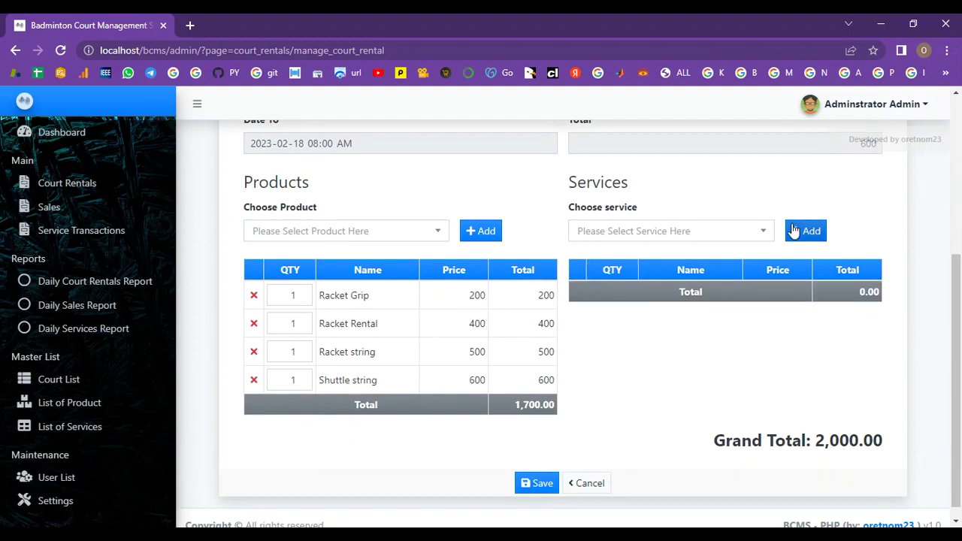
left_click(766, 232)
left_click(703, 306)
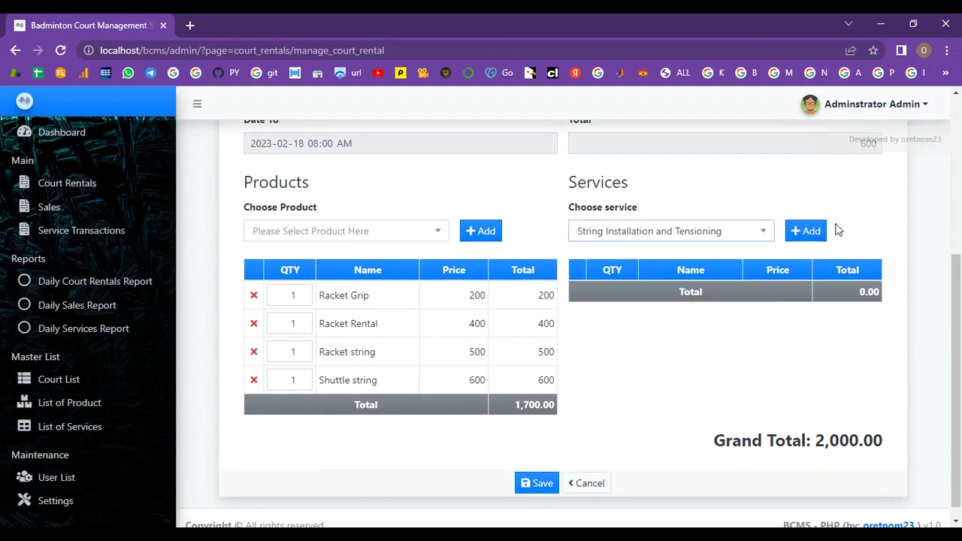
left_click(808, 231)
scroll(824, 325, "down", 1)
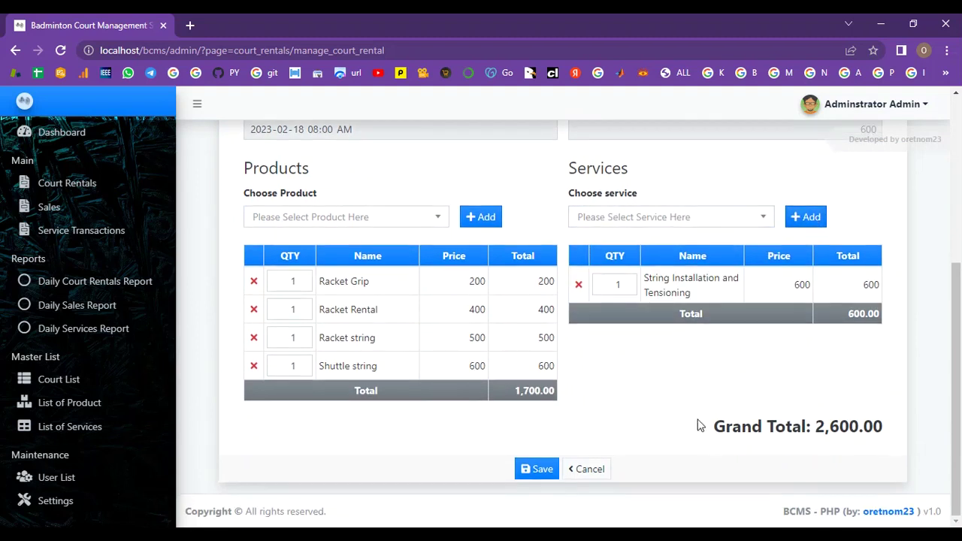
left_click_drag(810, 431, 895, 430)
left_click(897, 430)
Step: Save the court rental and check its 2,900.00 grand total on Rental Details
left_click(536, 474)
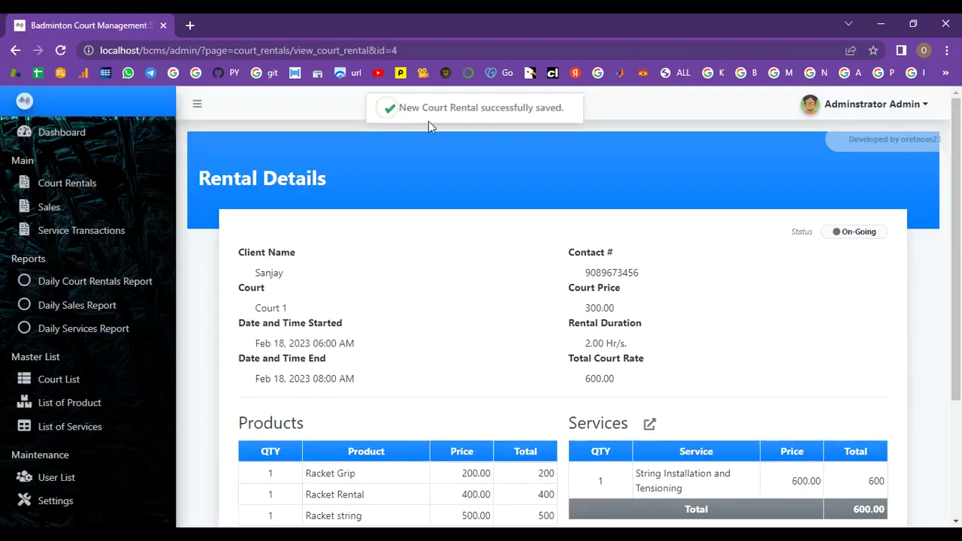
left_click_drag(401, 107, 564, 118)
left_click(586, 189)
scroll(616, 221, "down", 2)
scroll(616, 223, "up", 1)
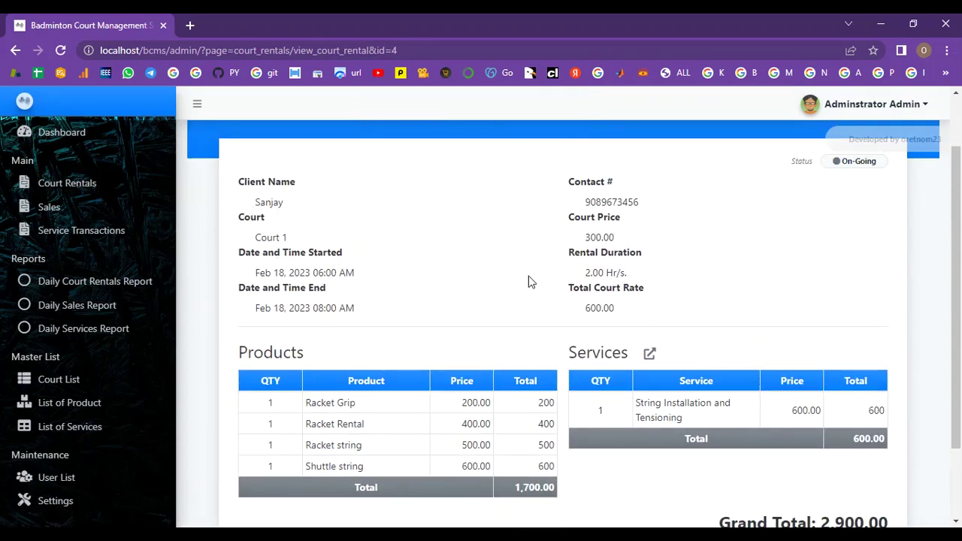
scroll(679, 322, "down", 2)
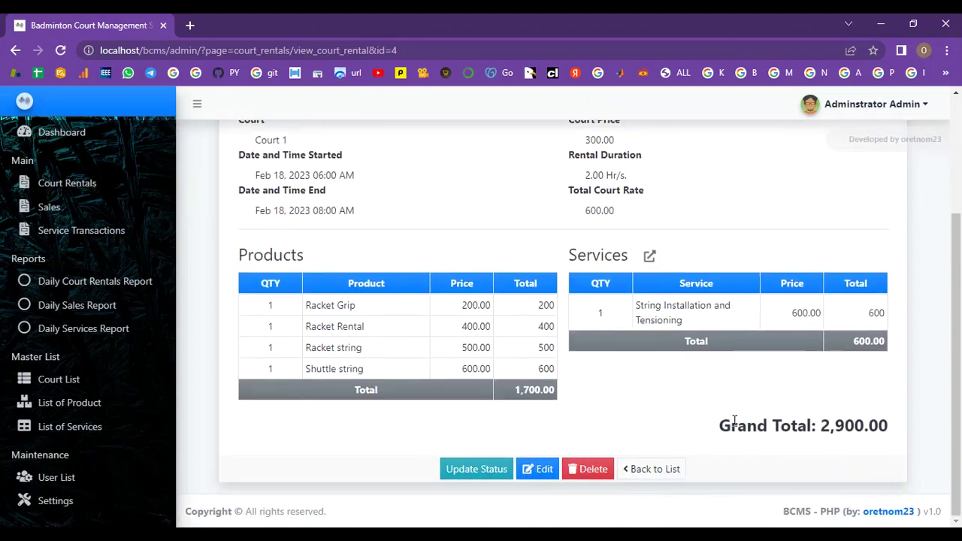
left_click_drag(723, 429, 892, 436)
left_click(892, 436)
Step: Update the rental's status to Done
left_click(458, 470)
left_click(501, 316)
left_click(473, 343)
left_click(557, 372)
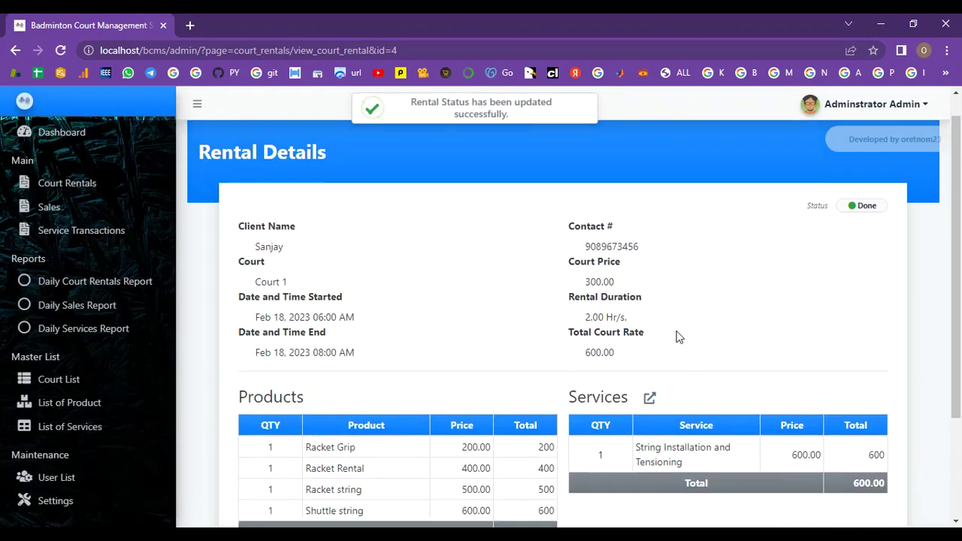
scroll(859, 294, "down", 5)
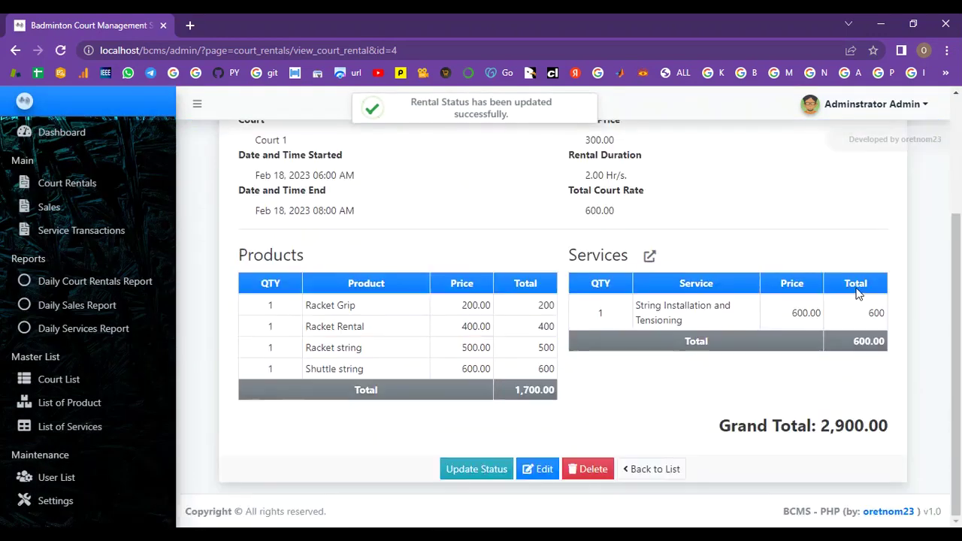
scroll(859, 294, "up", 5)
left_click_drag(411, 106, 518, 119)
scroll(339, 181, "down", 3)
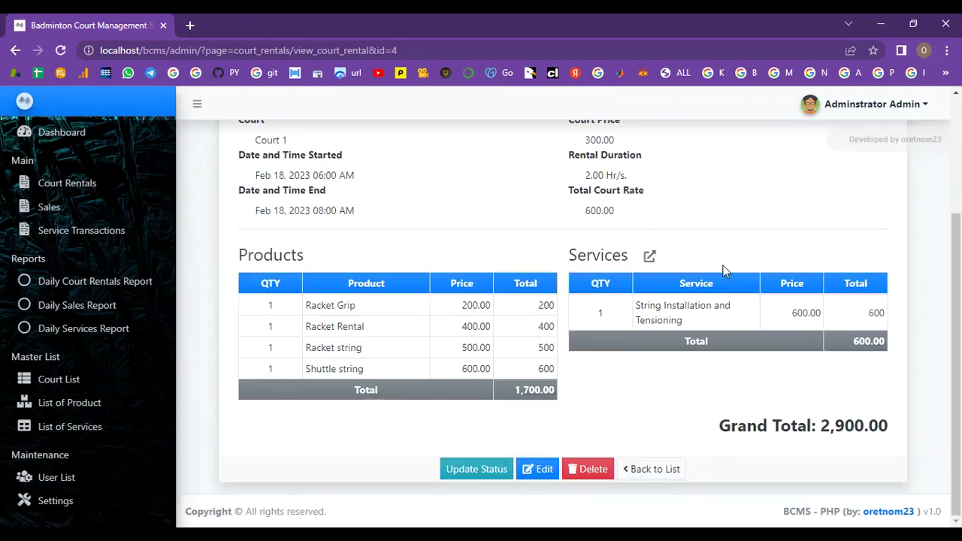
scroll(473, 208, "up", 3)
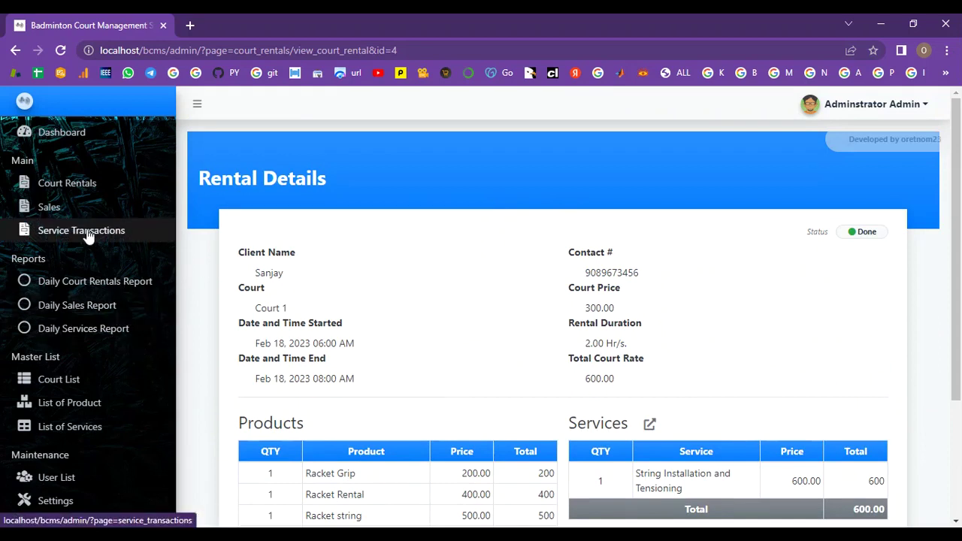
Step: Review the details of the day's sales transaction record
left_click(92, 206)
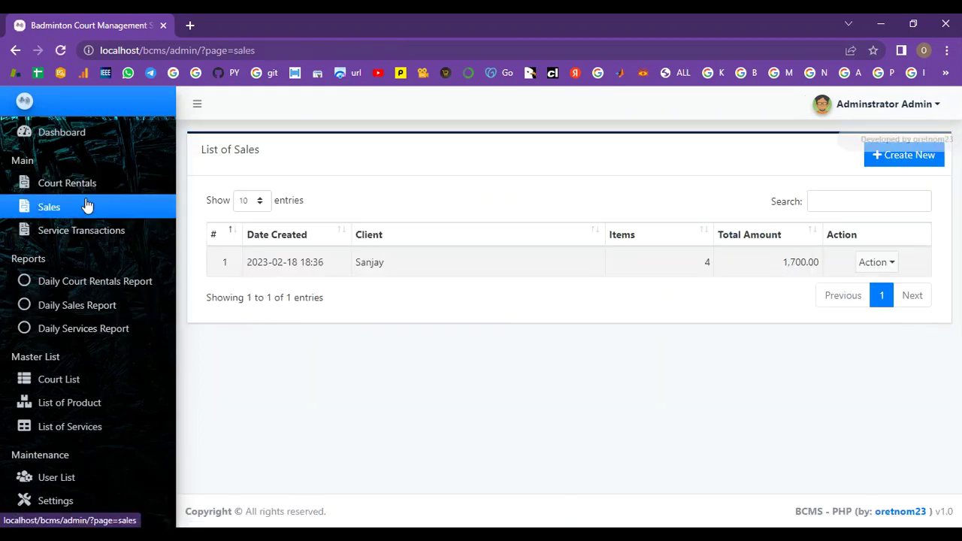
left_click(872, 265)
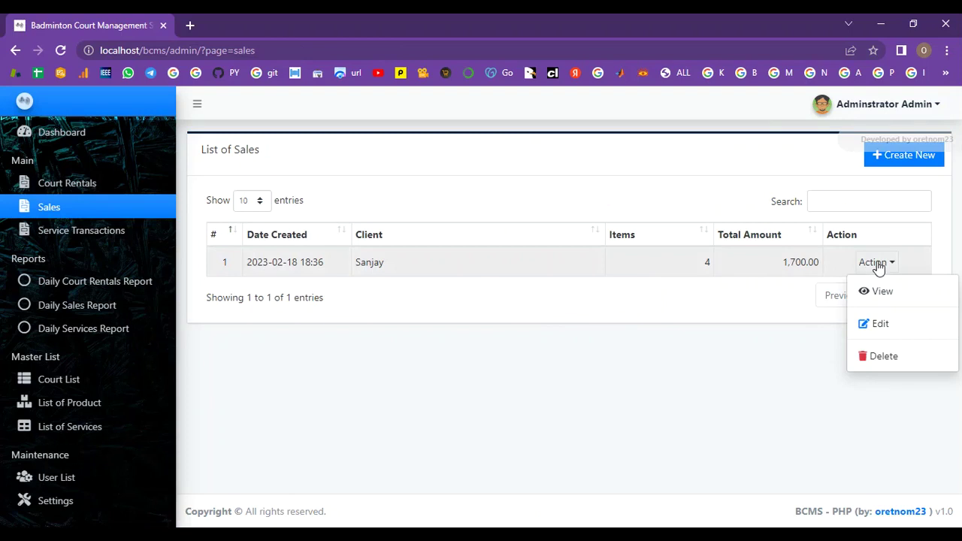
left_click(879, 290)
scroll(692, 395, "down", 1)
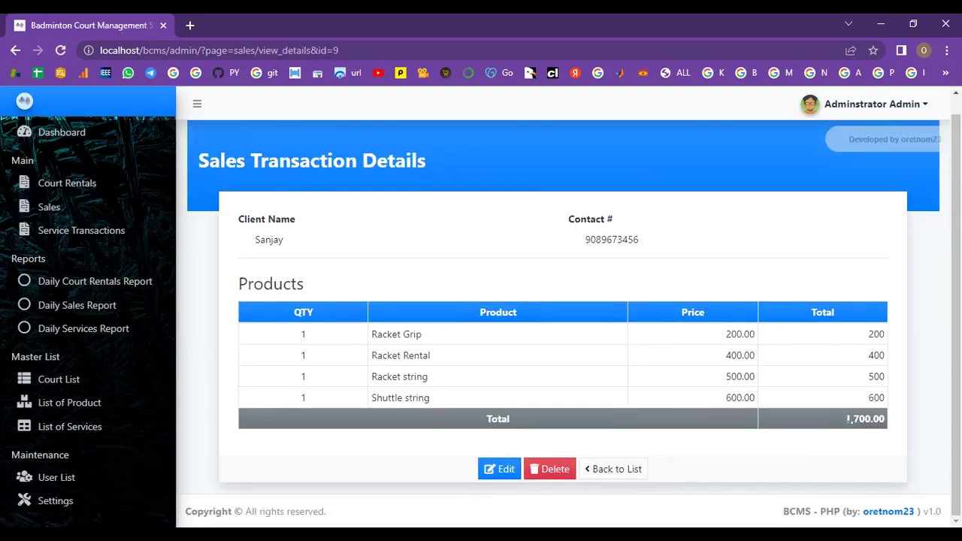
Step: Change the 600.00 String Installation and Tensioning service transaction's status to Done
left_click(71, 230)
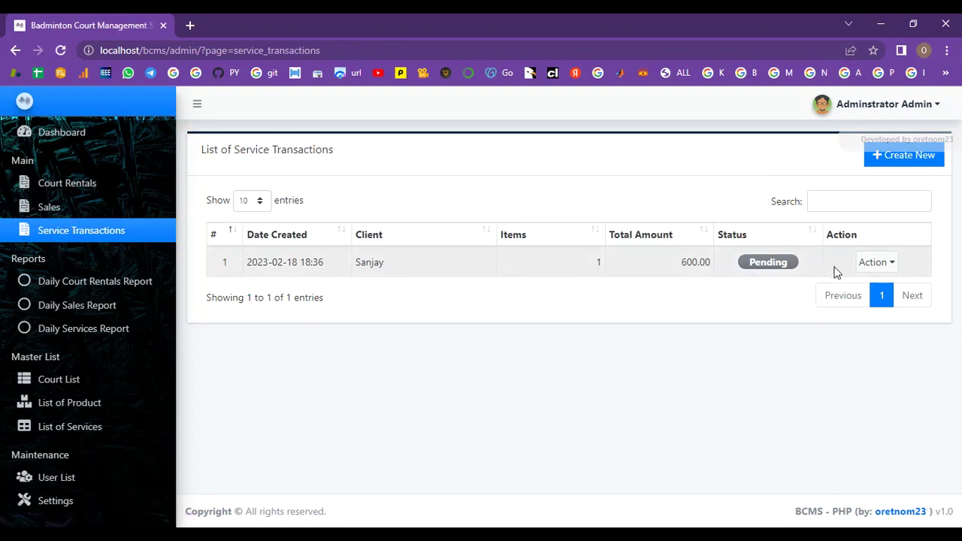
left_click(869, 262)
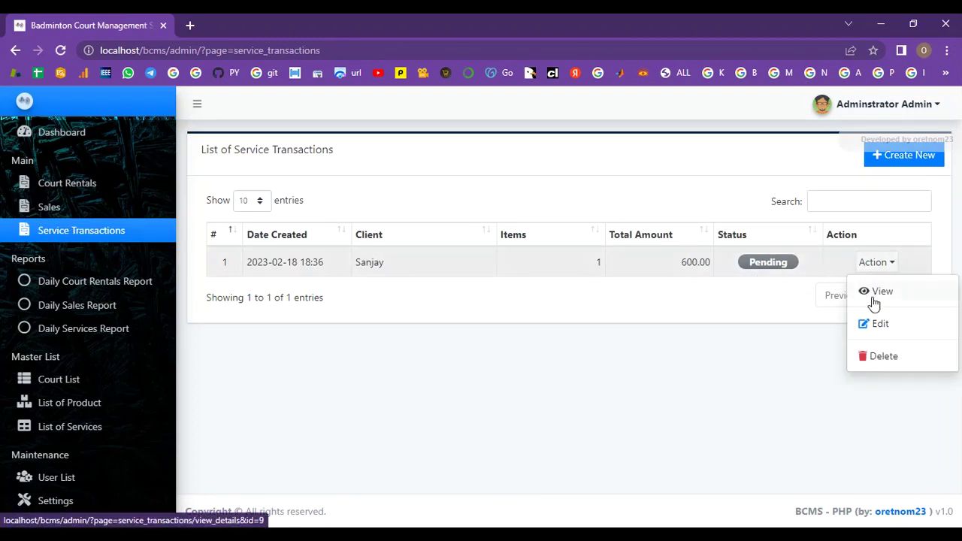
left_click(877, 327)
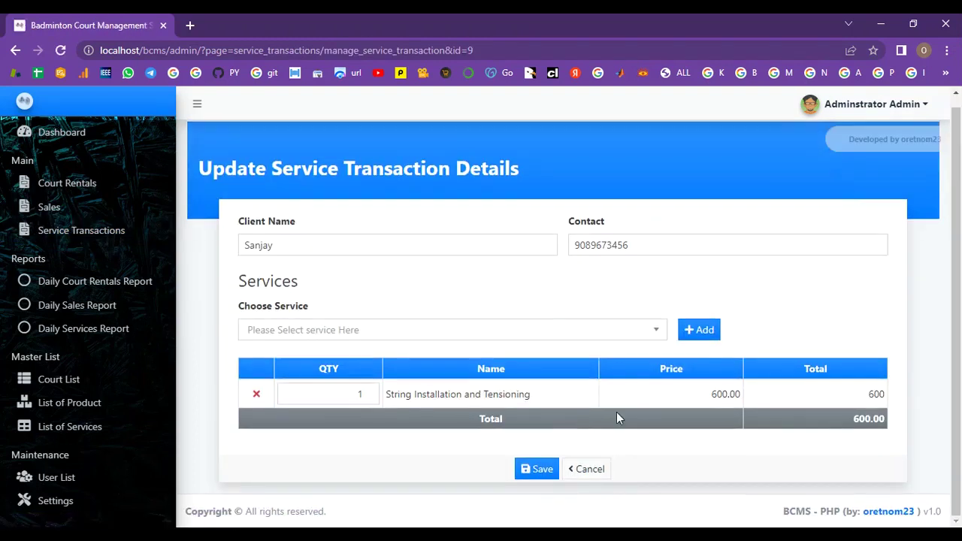
left_click(538, 472)
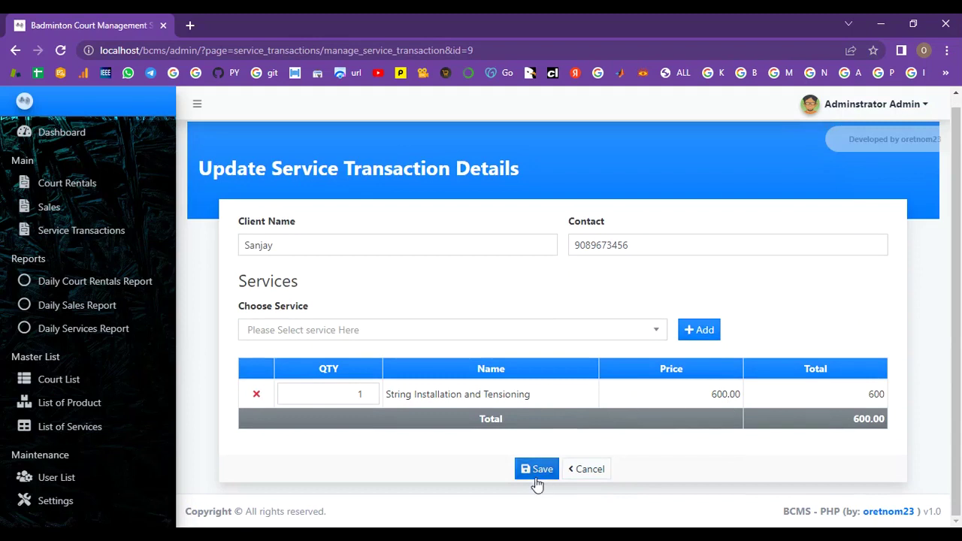
left_click(474, 442)
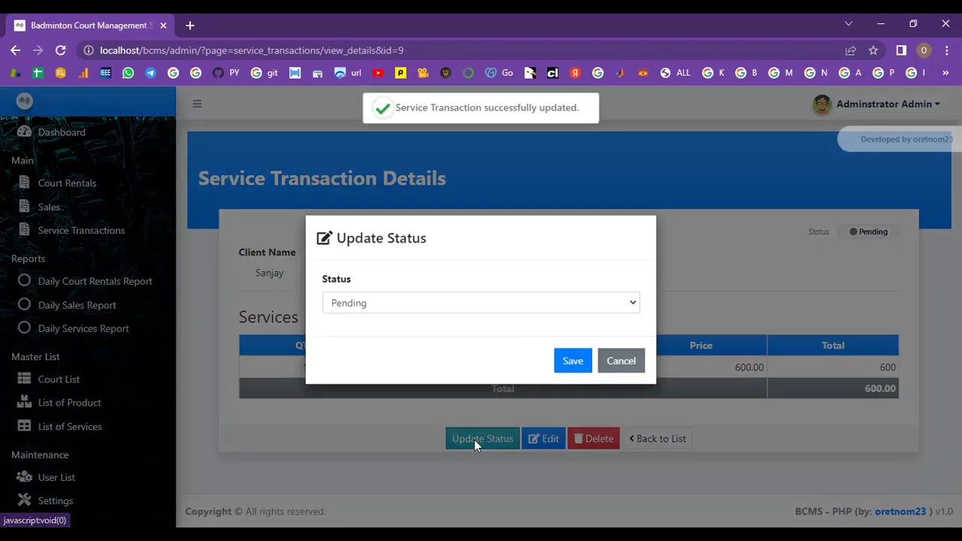
left_click(421, 312)
left_click(418, 343)
left_click(565, 368)
left_click_drag(406, 106, 539, 119)
Step: Check the updated service transaction's details, then return to the service transactions list
left_click(663, 439)
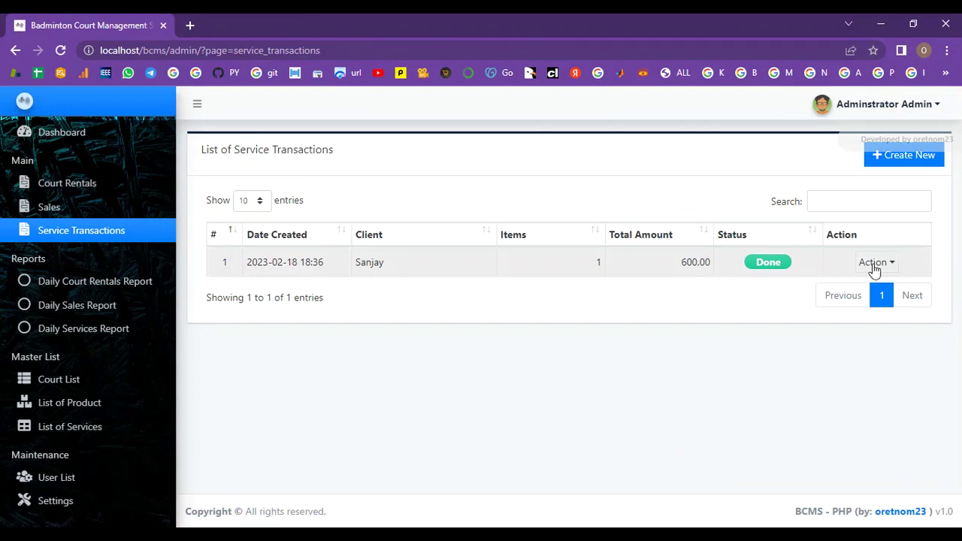
left_click(876, 262)
left_click(871, 289)
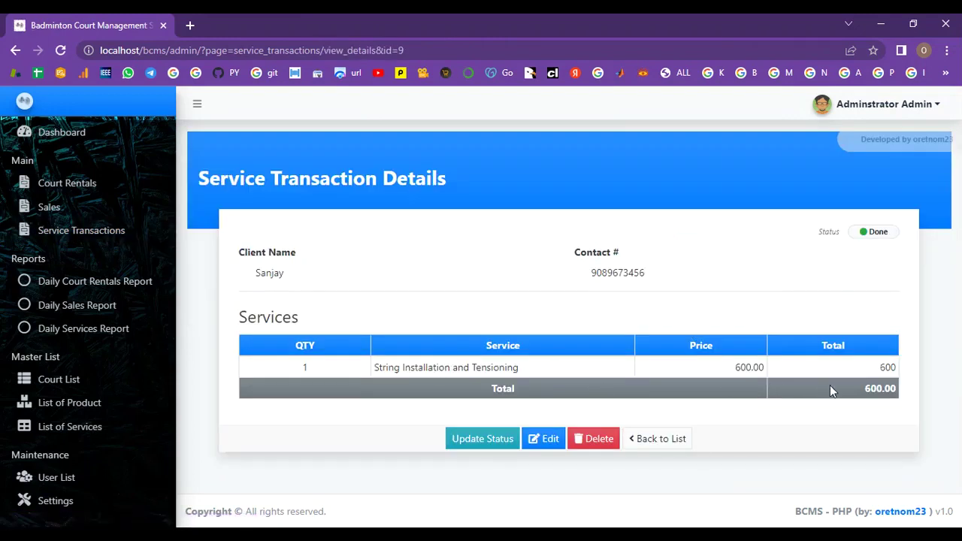
left_click(679, 445)
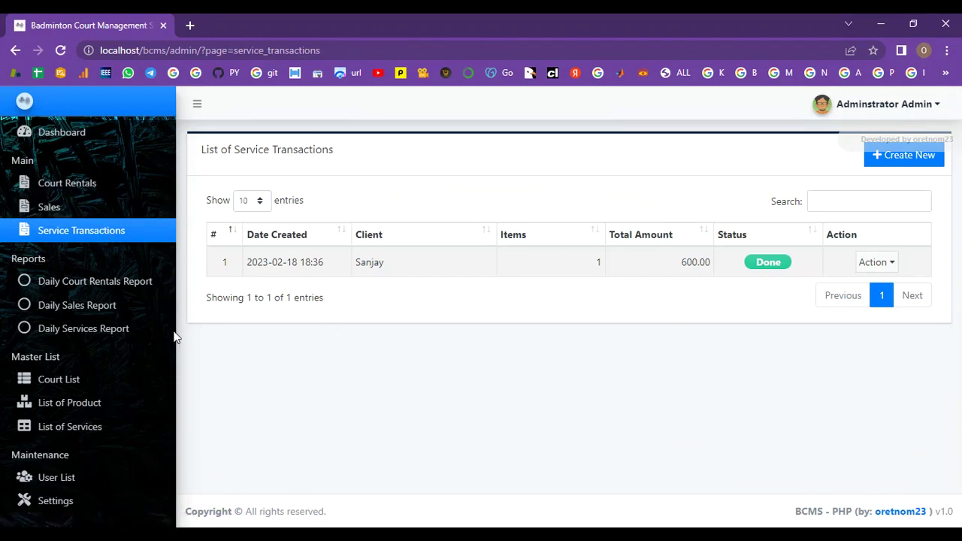
Step: Check the daily court rentals, sales and services reports, then the dashboard totals 600.00, 1,700.00 and 600.00
left_click(41, 289)
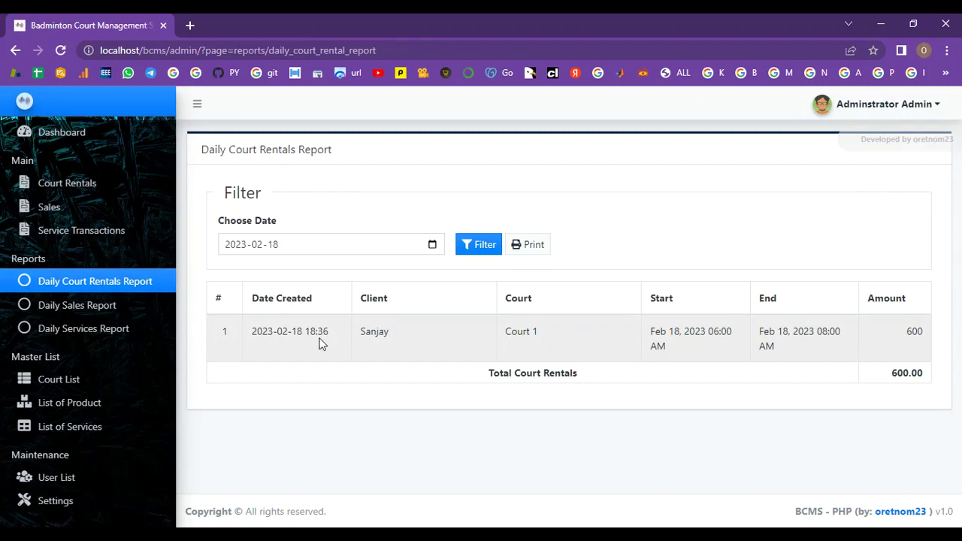
left_click(119, 310)
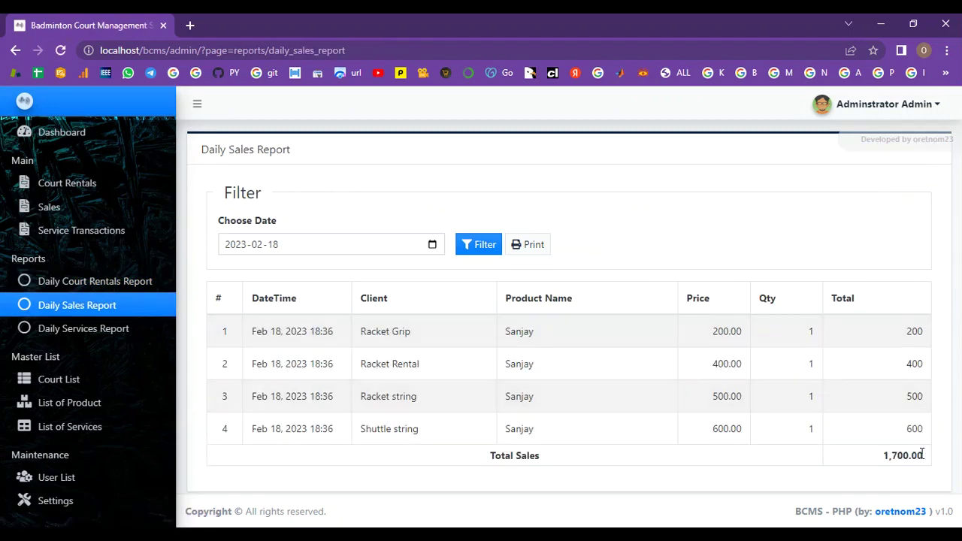
left_click(102, 331)
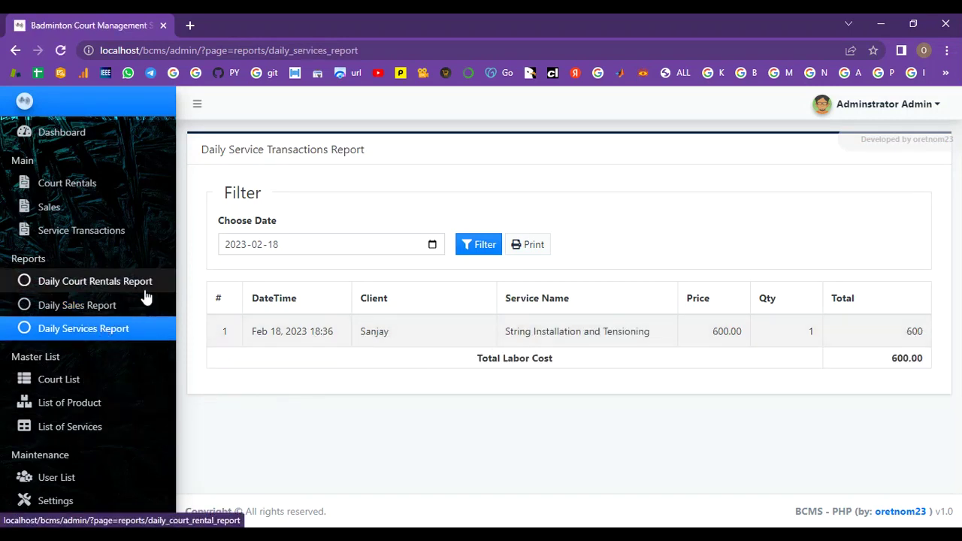
left_click(88, 183)
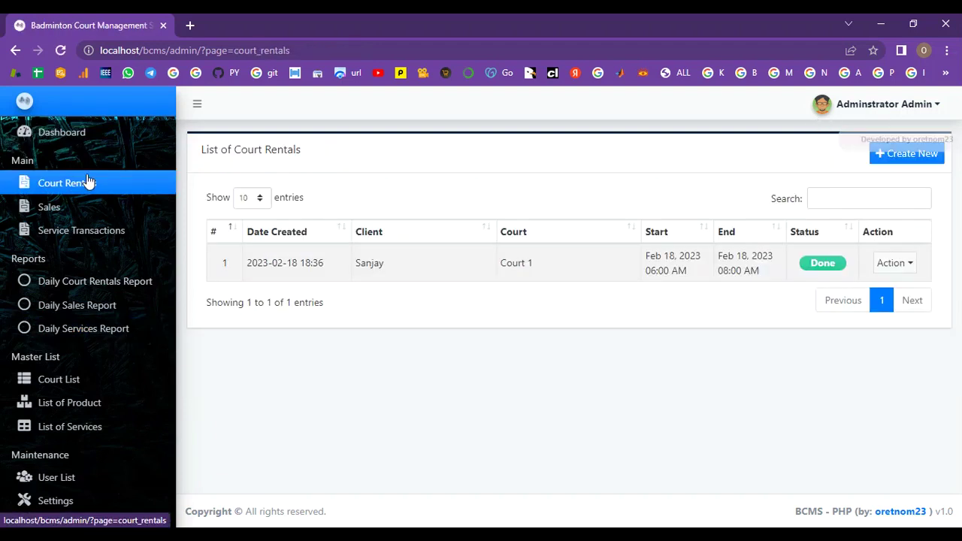
left_click(89, 139)
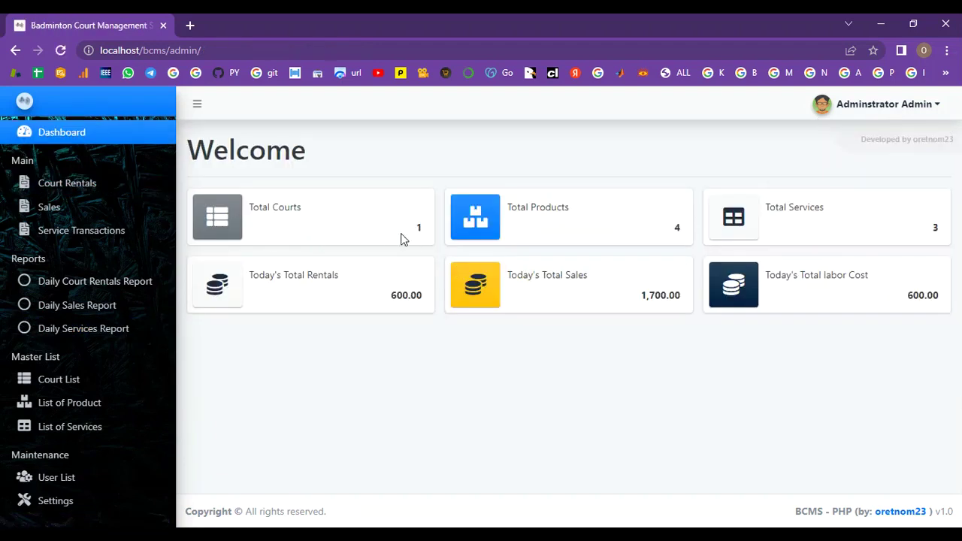